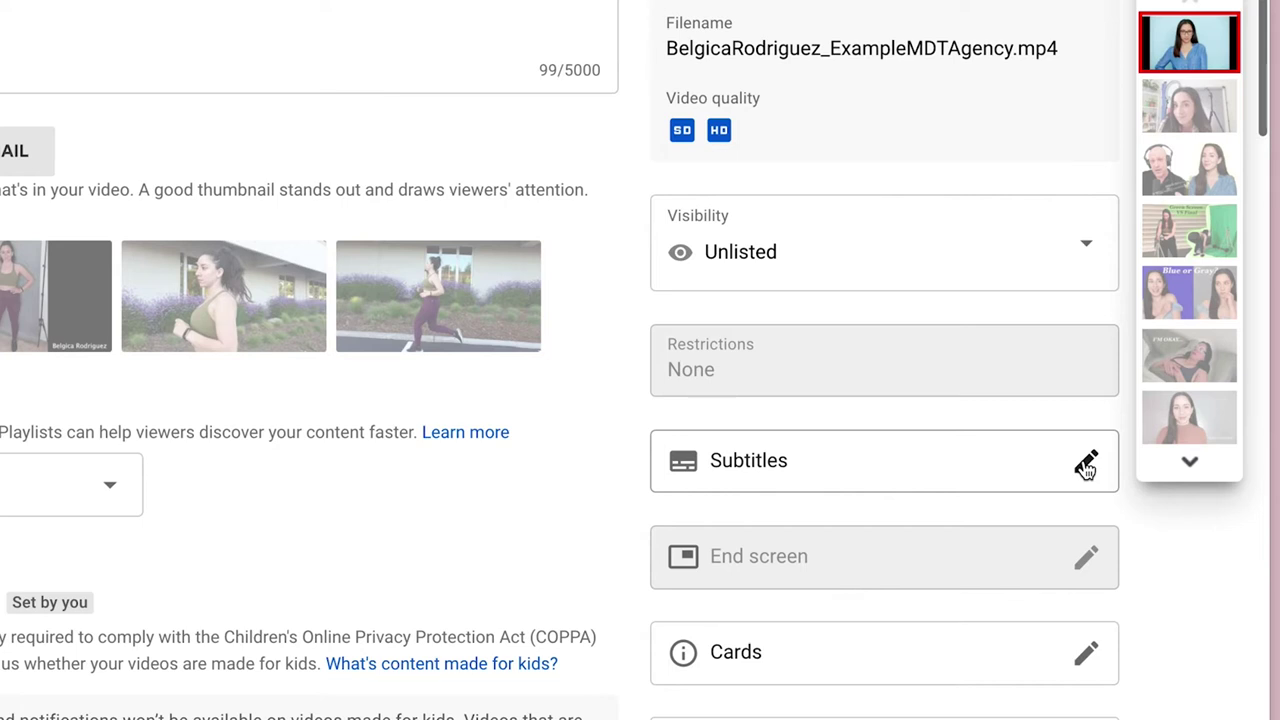
Return to the browser window and sign in to YouTube.
scroll(883, 441, up, 3)
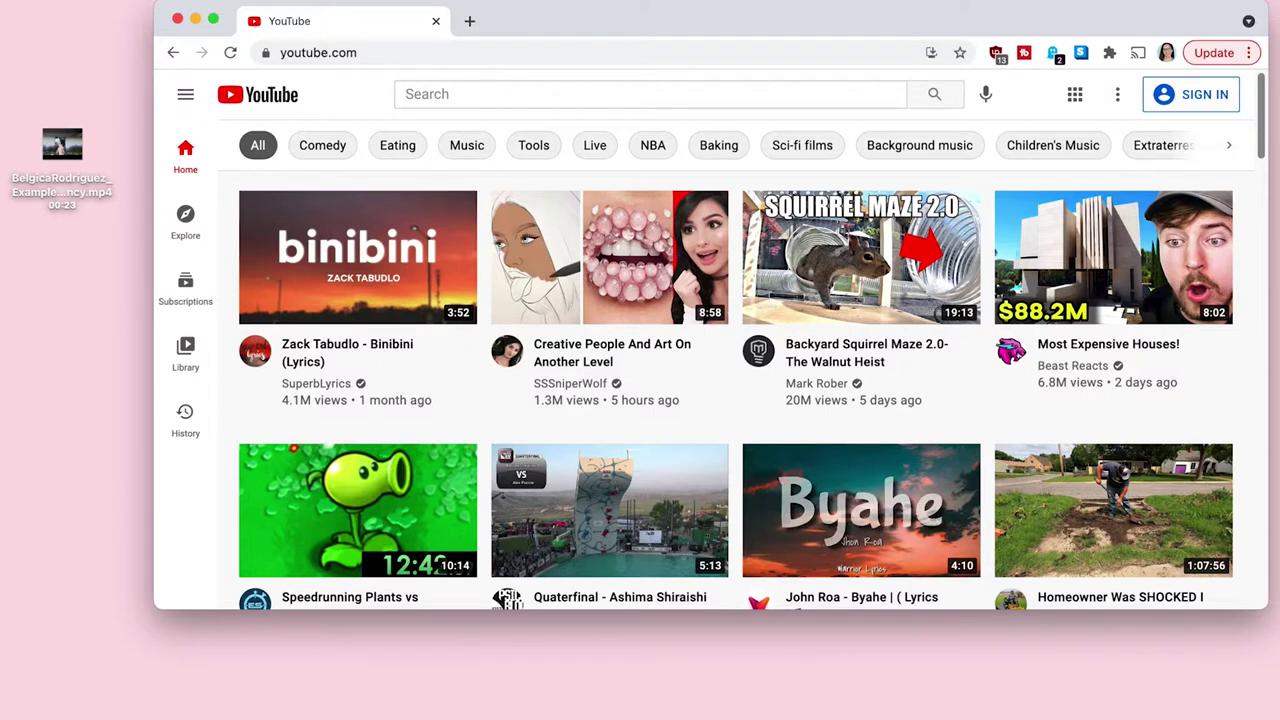
click(60, 143)
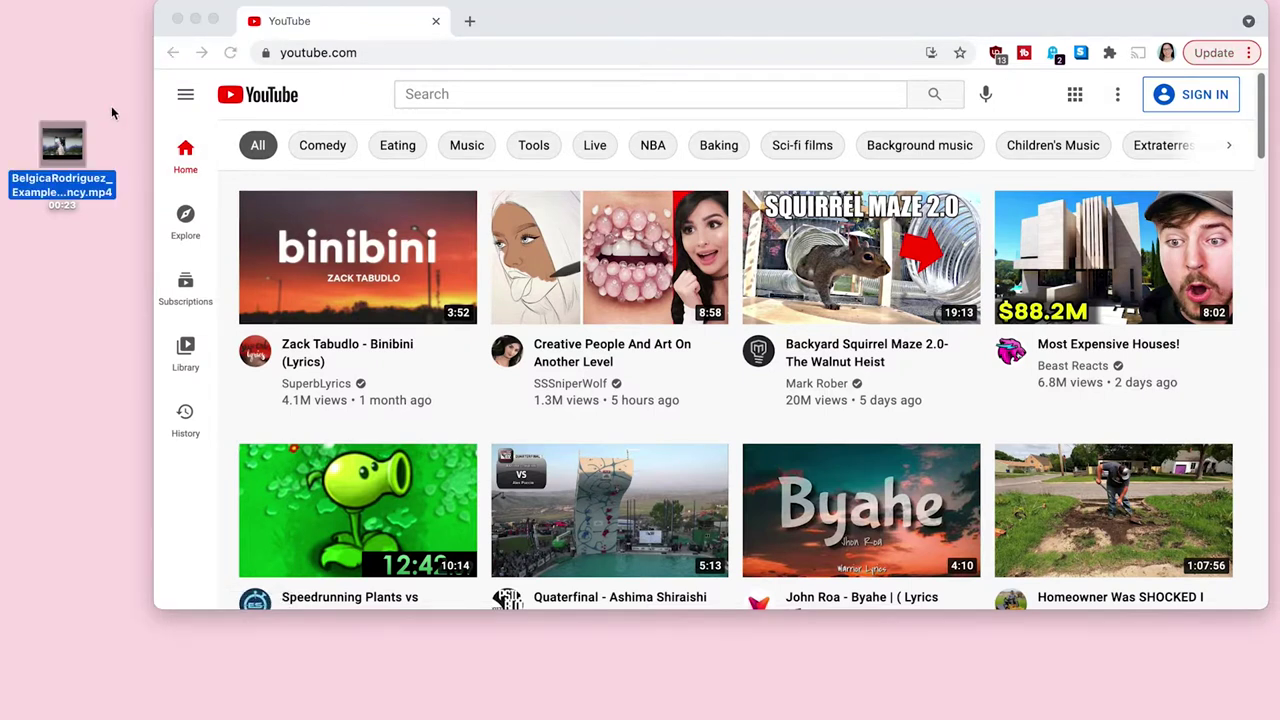
click(113, 113)
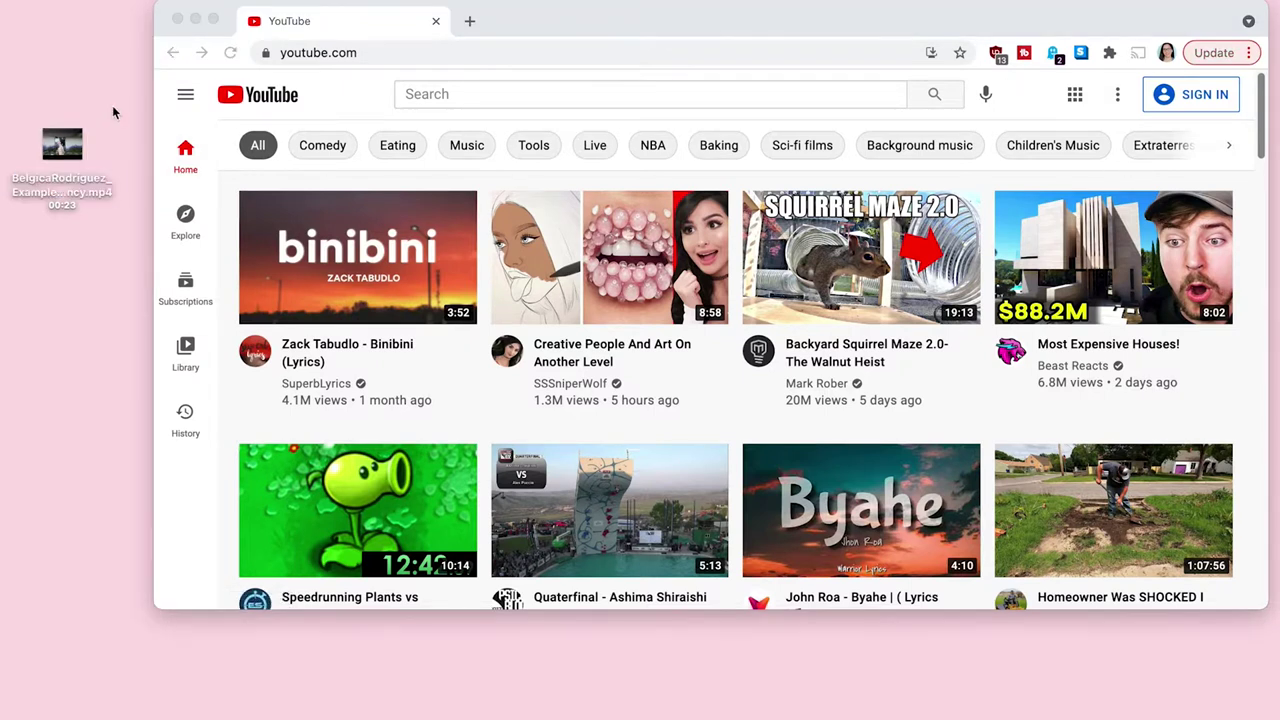
click(1189, 105)
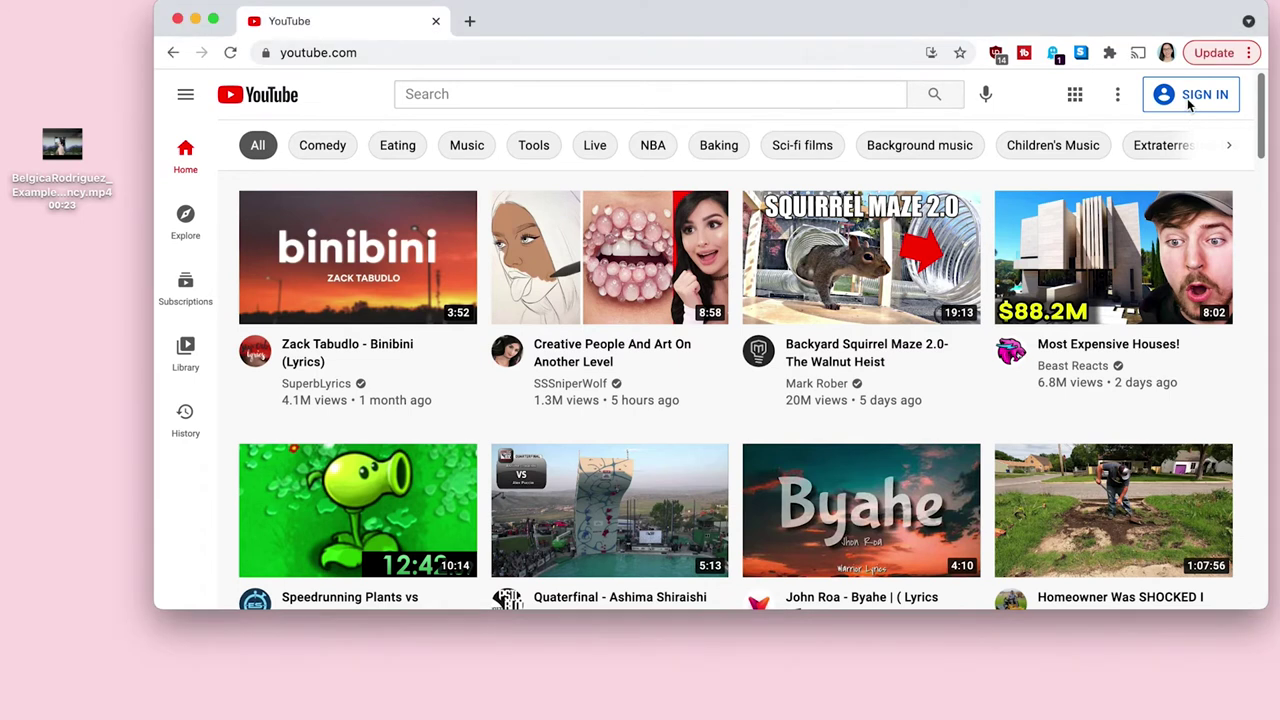
click(1193, 100)
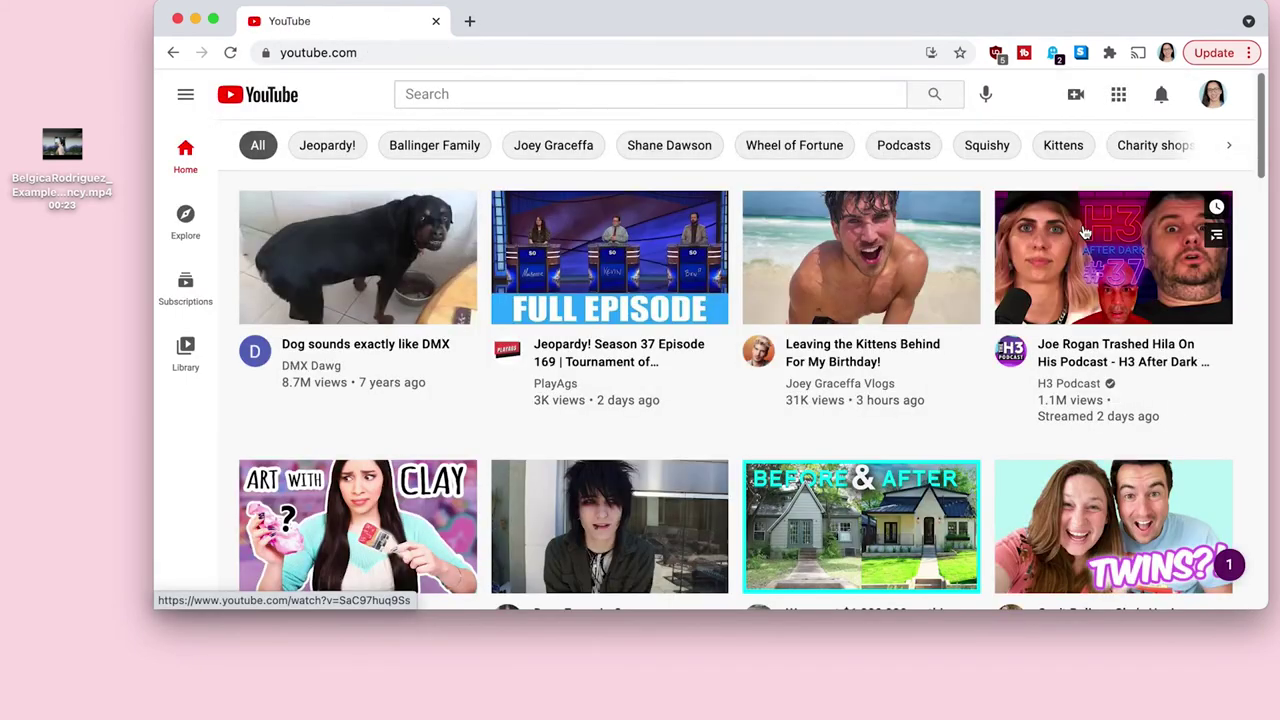
Choose Upload video from the Create camera menu to start a new upload.
mouse_move(1085, 232)
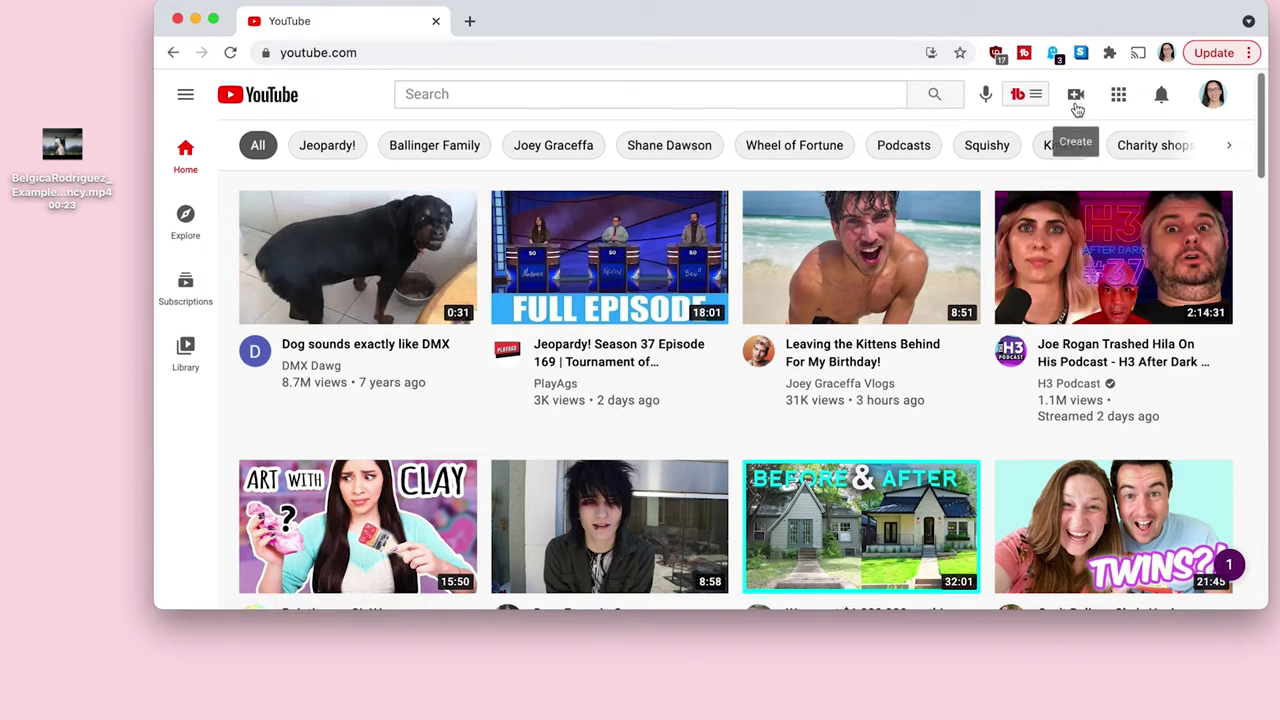
click(1077, 100)
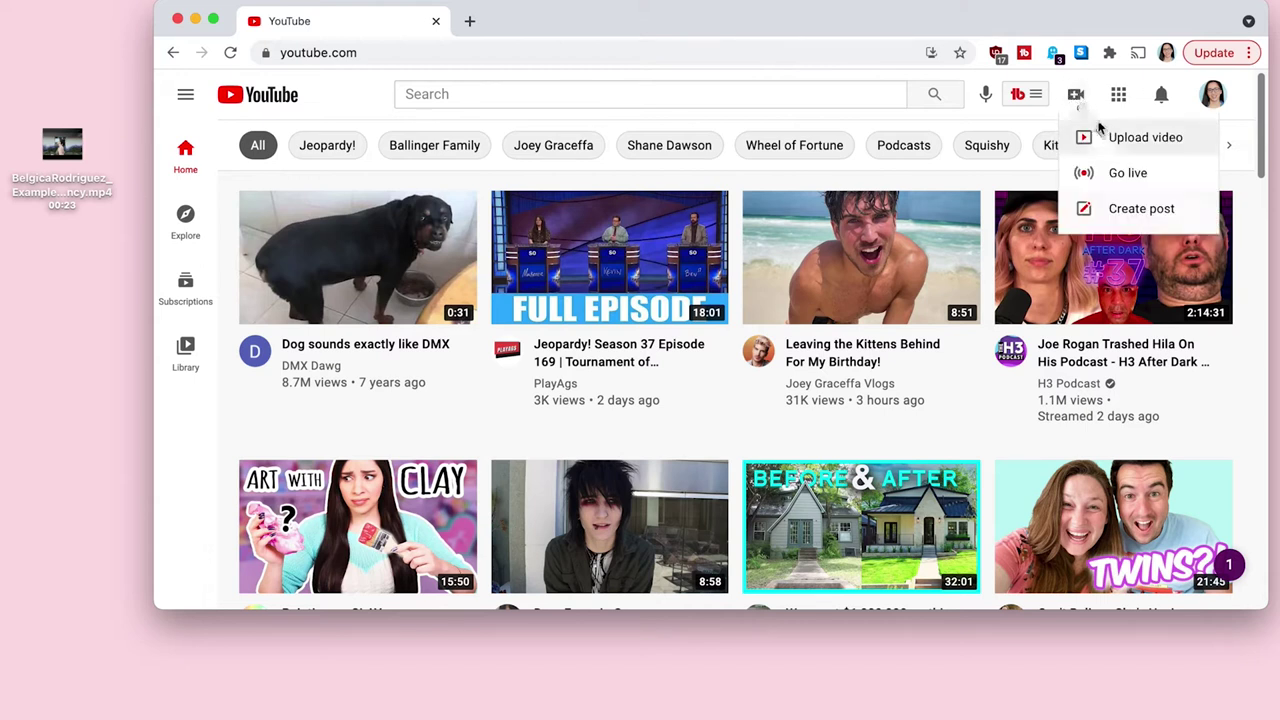
click(1202, 145)
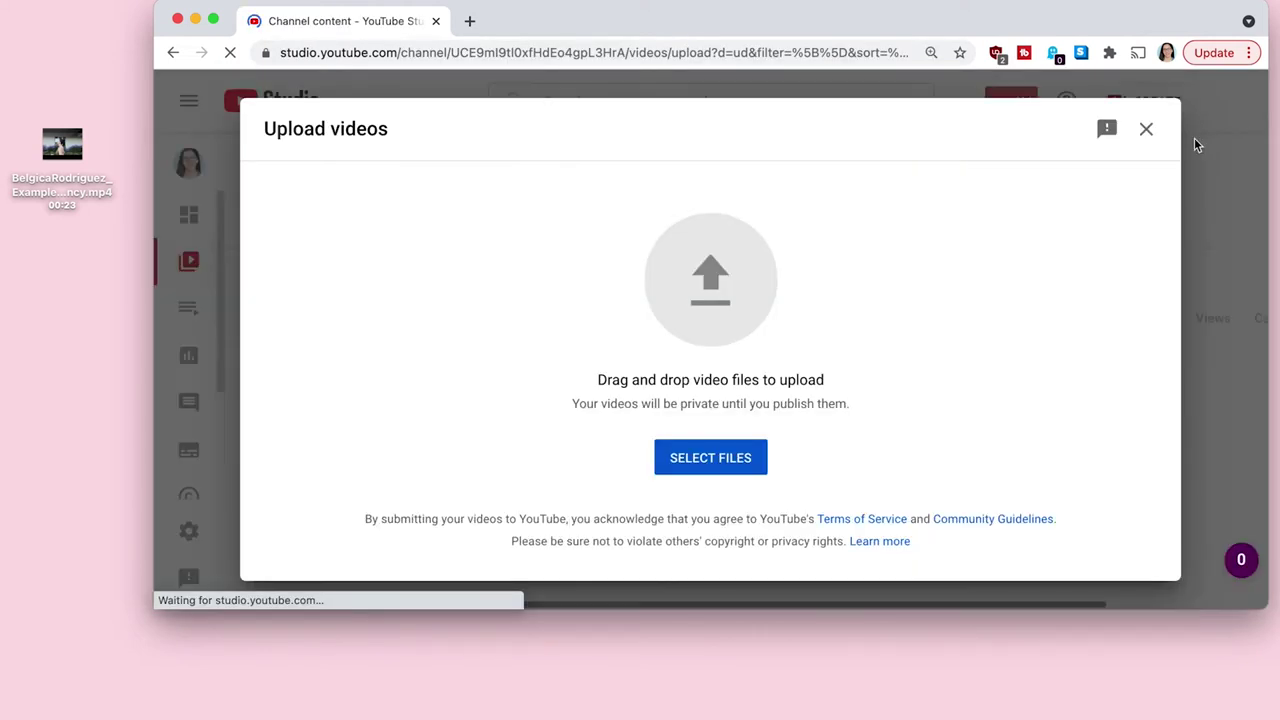
Drag the audition .mp4 file from the desktop into the Upload videos dialog.
click(733, 458)
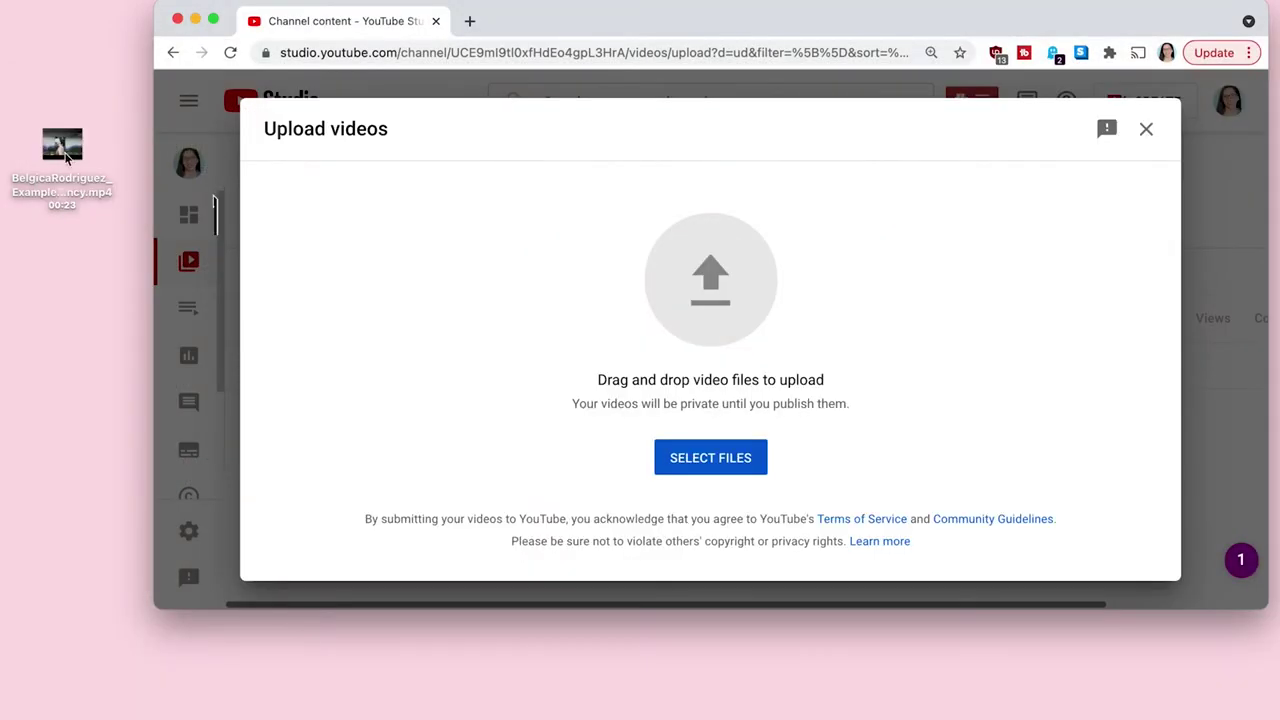
drag(50, 150, 697, 272)
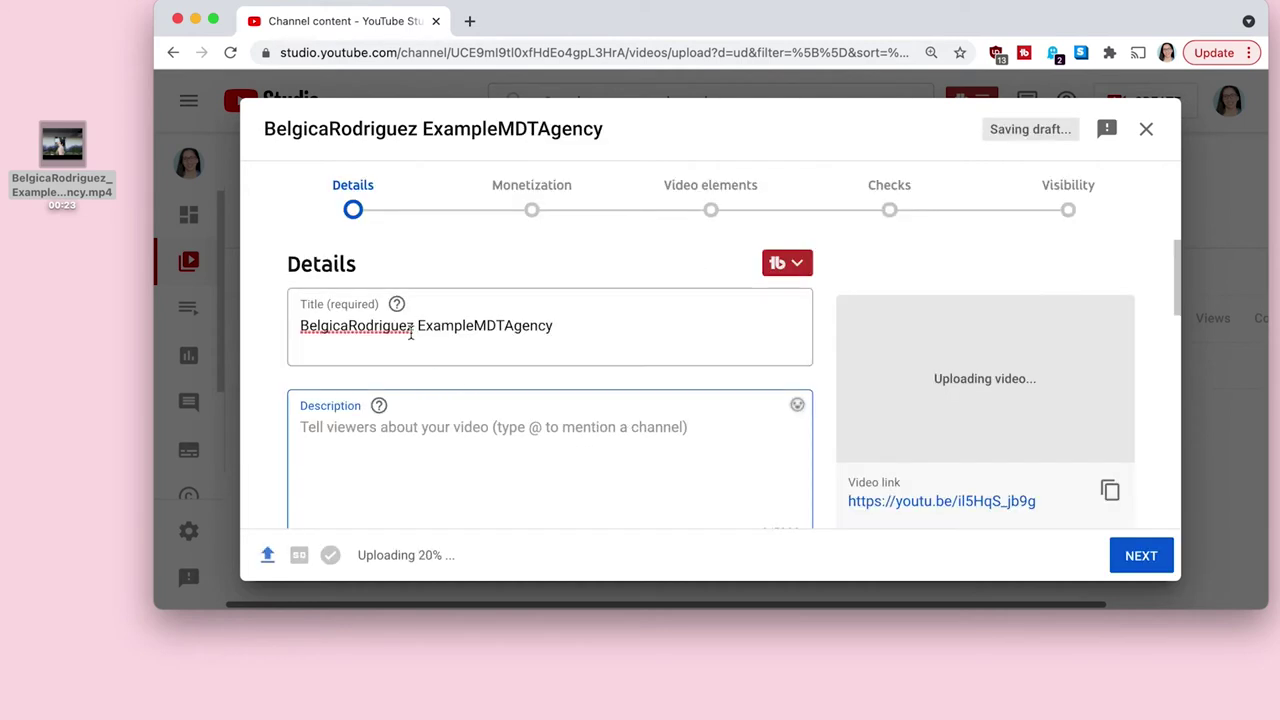
Edit the auto-filled title to separate 'Example' from 'MDTAgency'.
click(413, 326)
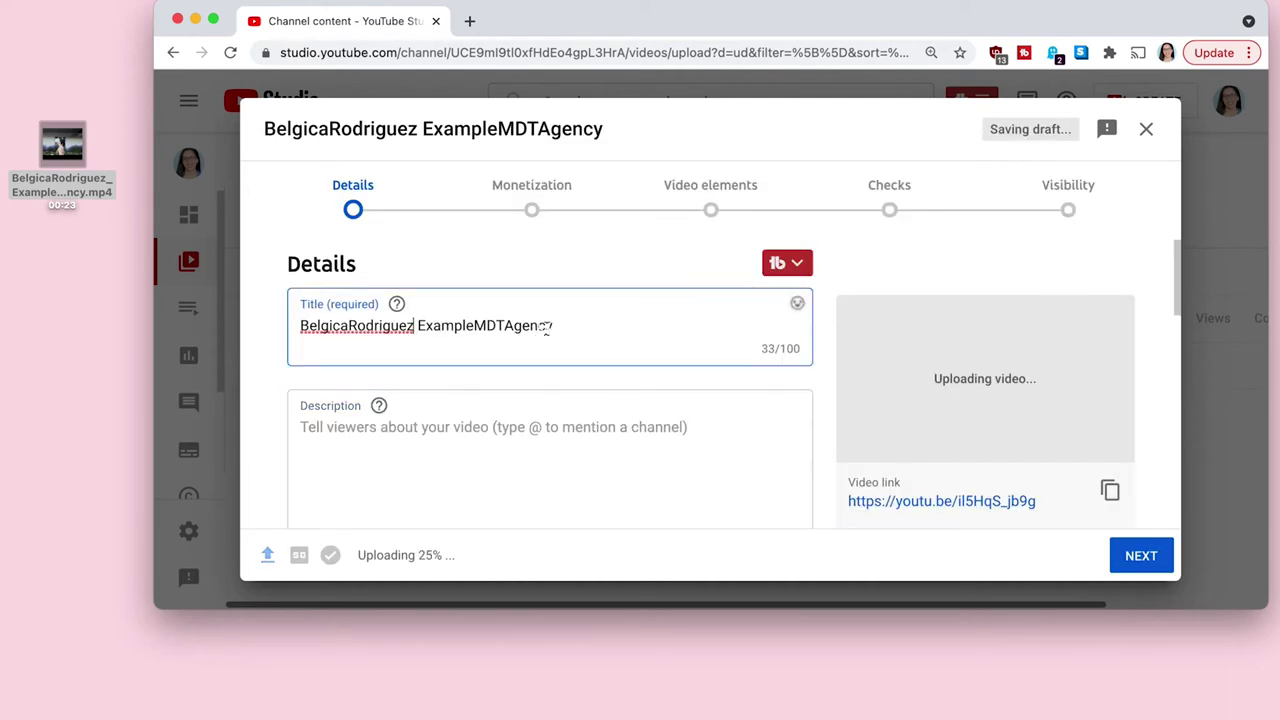
click(474, 326)
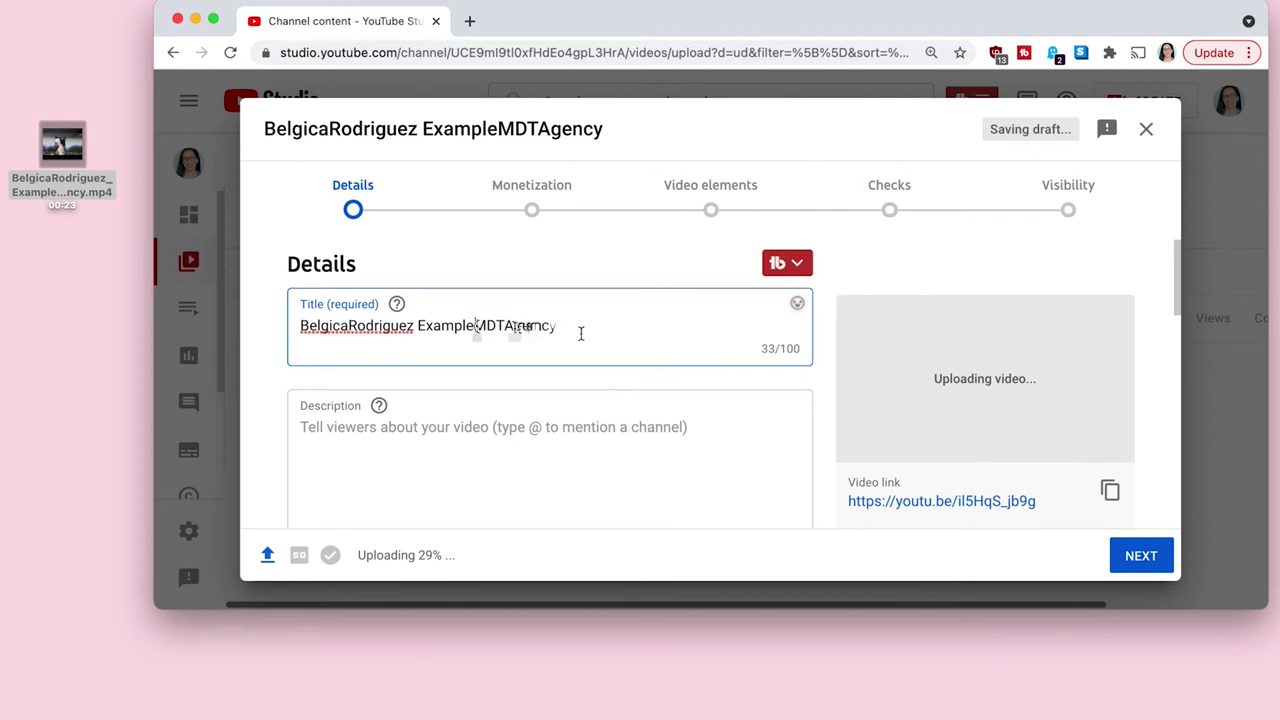
click(590, 327)
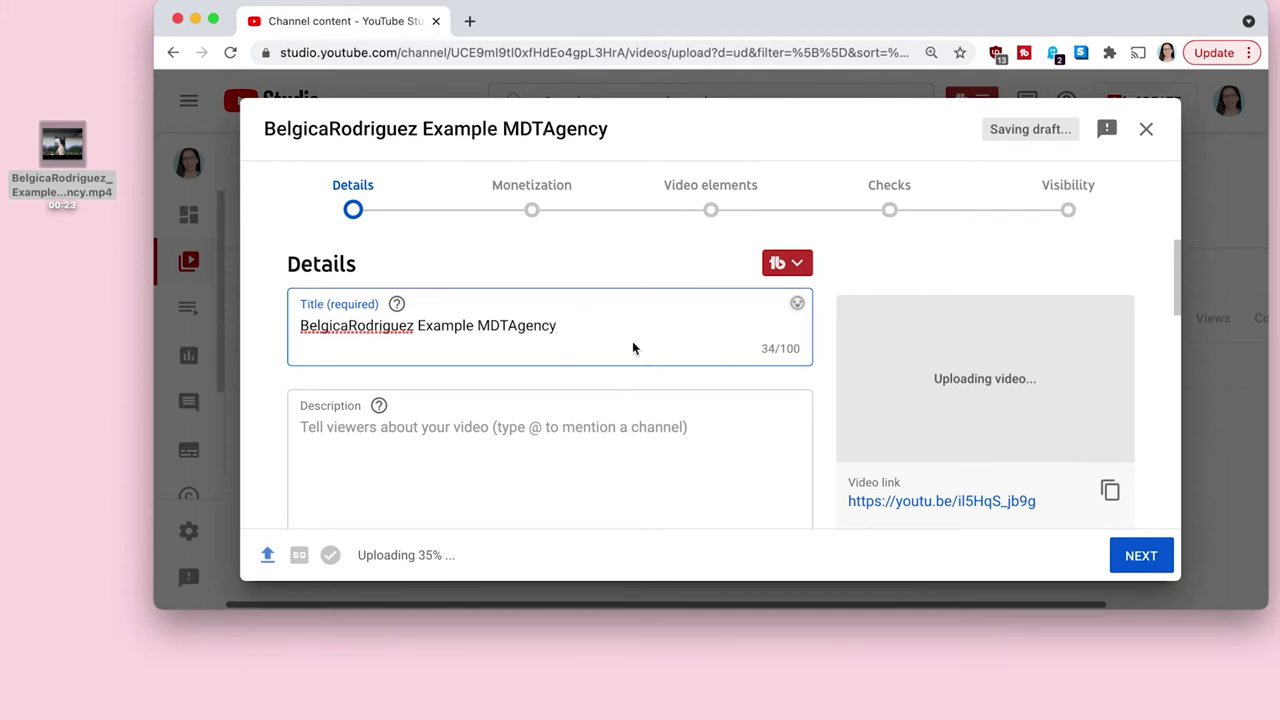
Type 'Contact information Agent's Info Availability' into the description, fixing typos.
scroll(560, 428, down, 1)
click(472, 417)
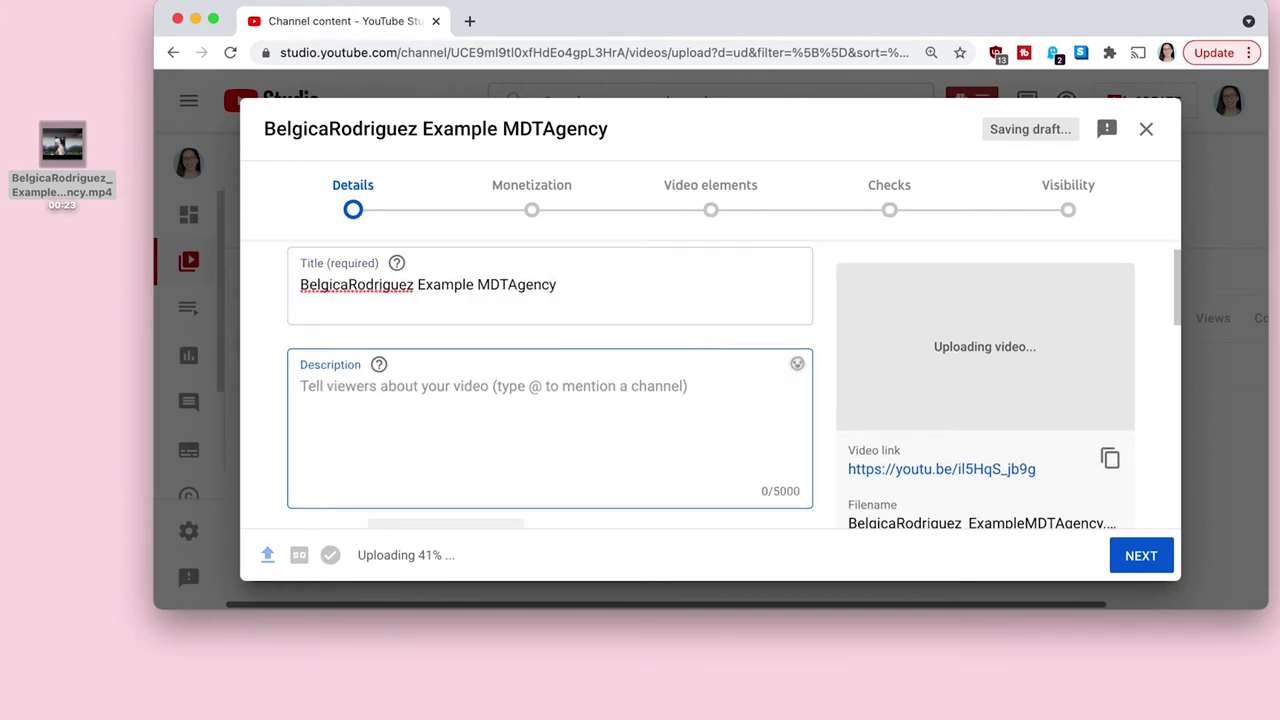
text(email)
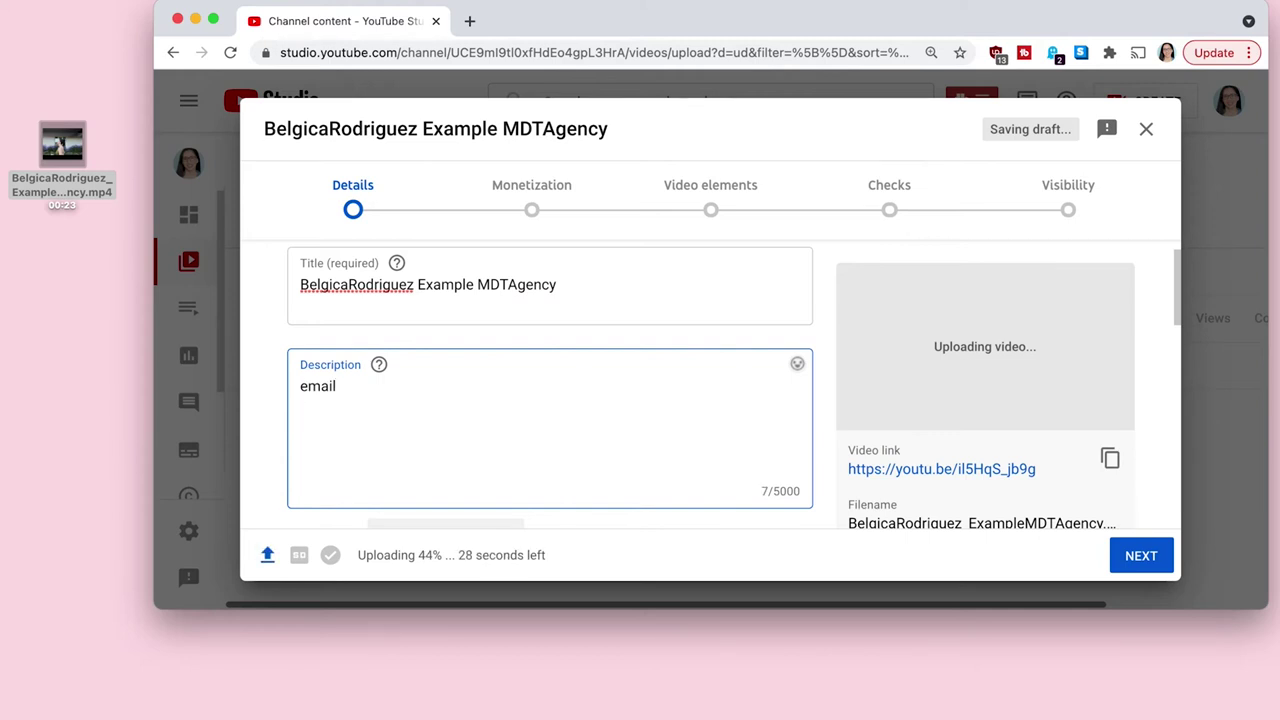
key(BackSpace)
key(BackSpace)
key(BackSpace)
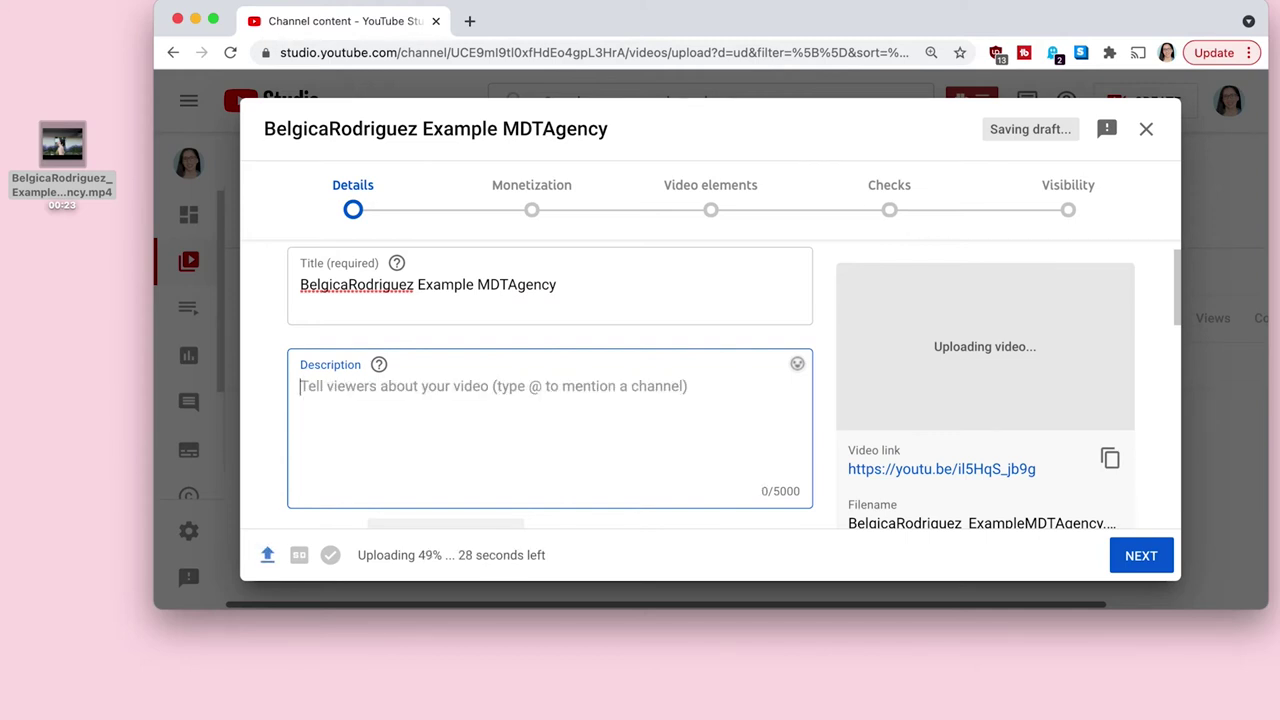
text(COn)
key(BackSpace)
key(BackSpace)
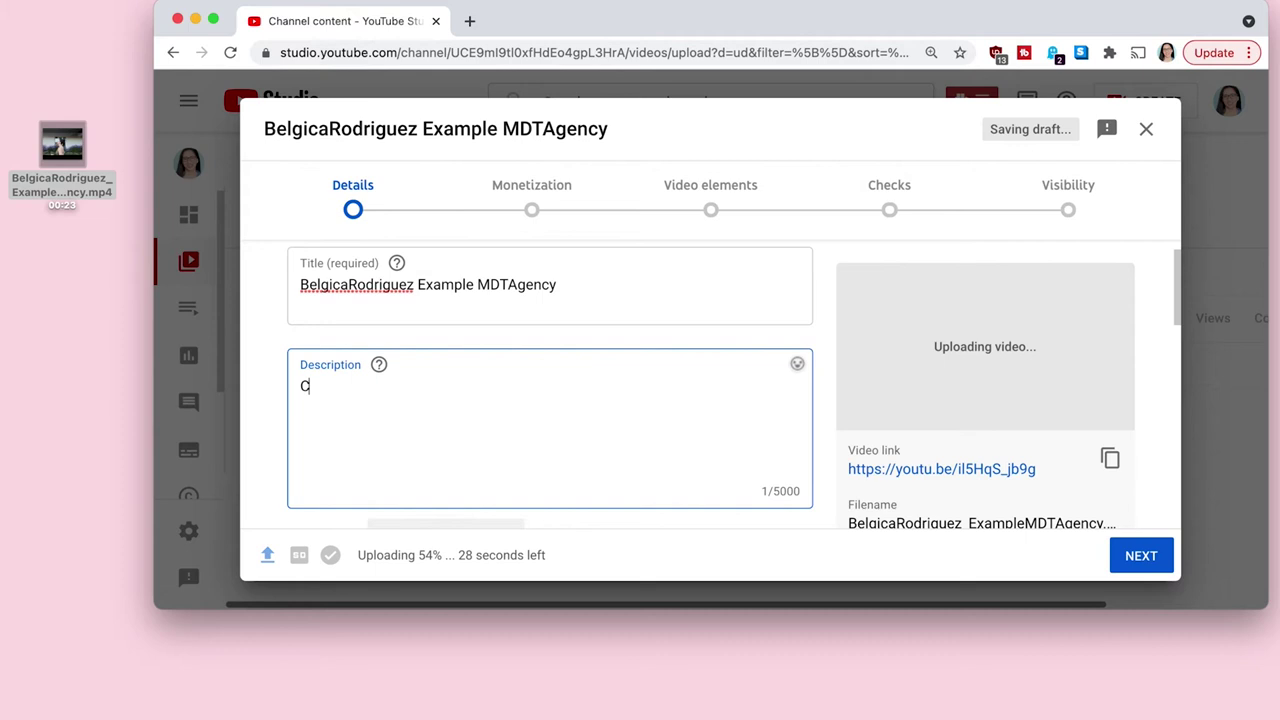
text(ontact infoem)
key(BackSpace)
key(BackSpace)
key(BackSpace)
text(ormation Agent's )
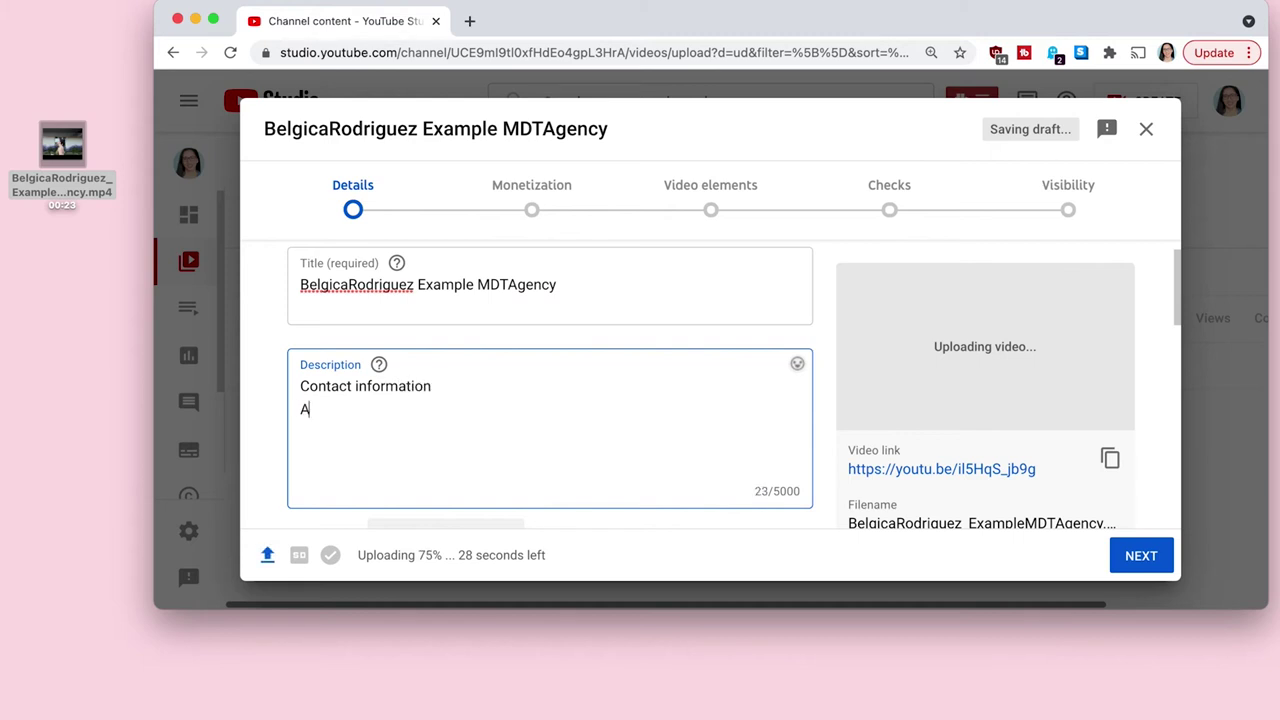
text(Info )
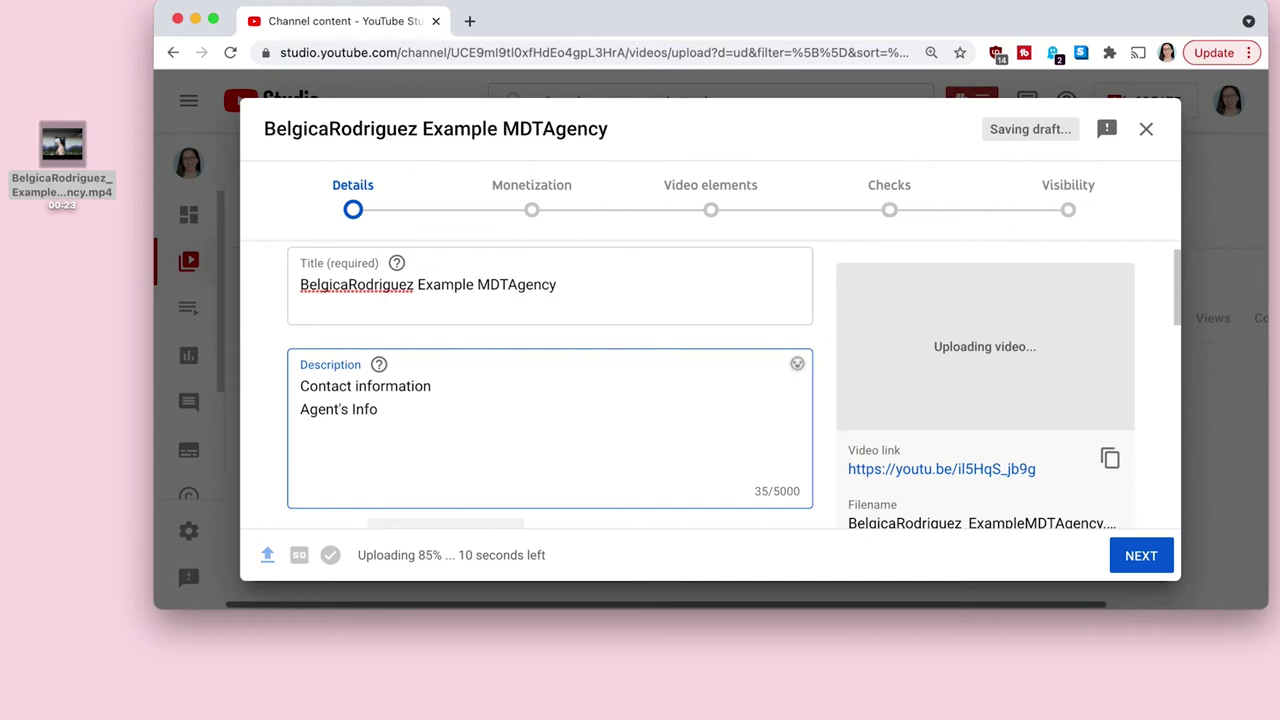
text(Availability)
Add description lines 'Any other details they asked for' and 'Notes for you'.
key(Return)
text(An)
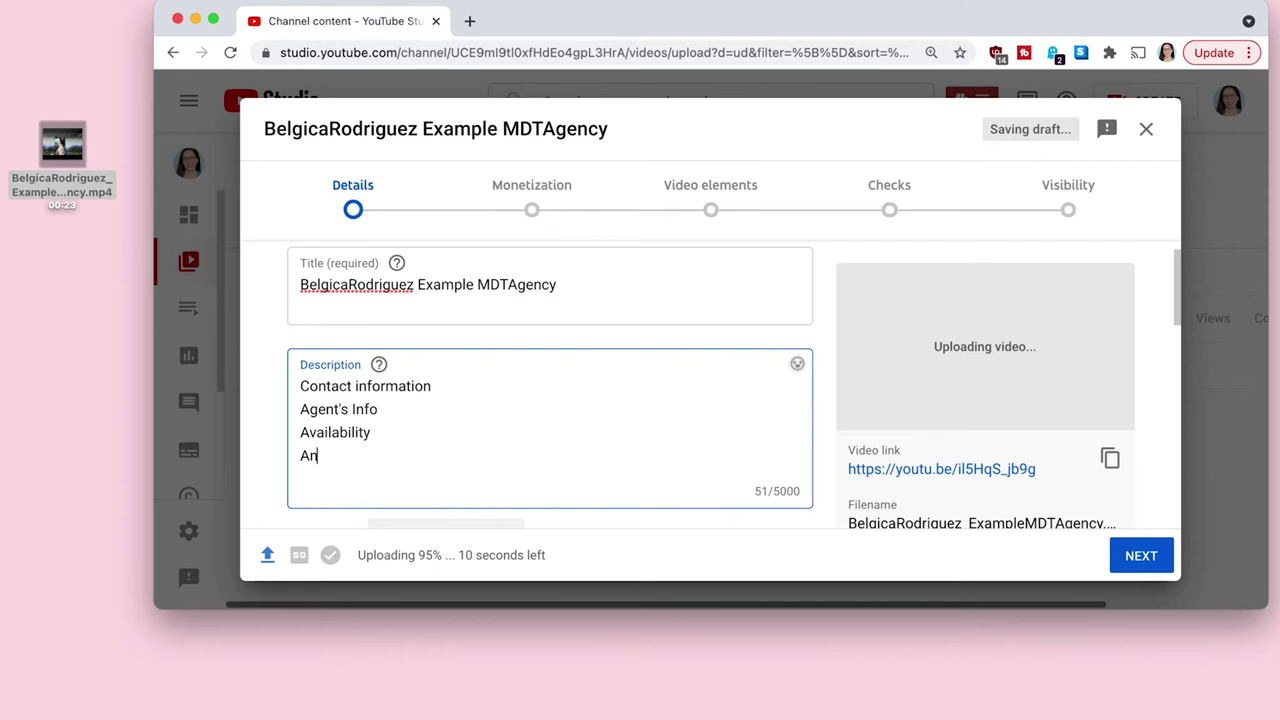
text(y other detail)
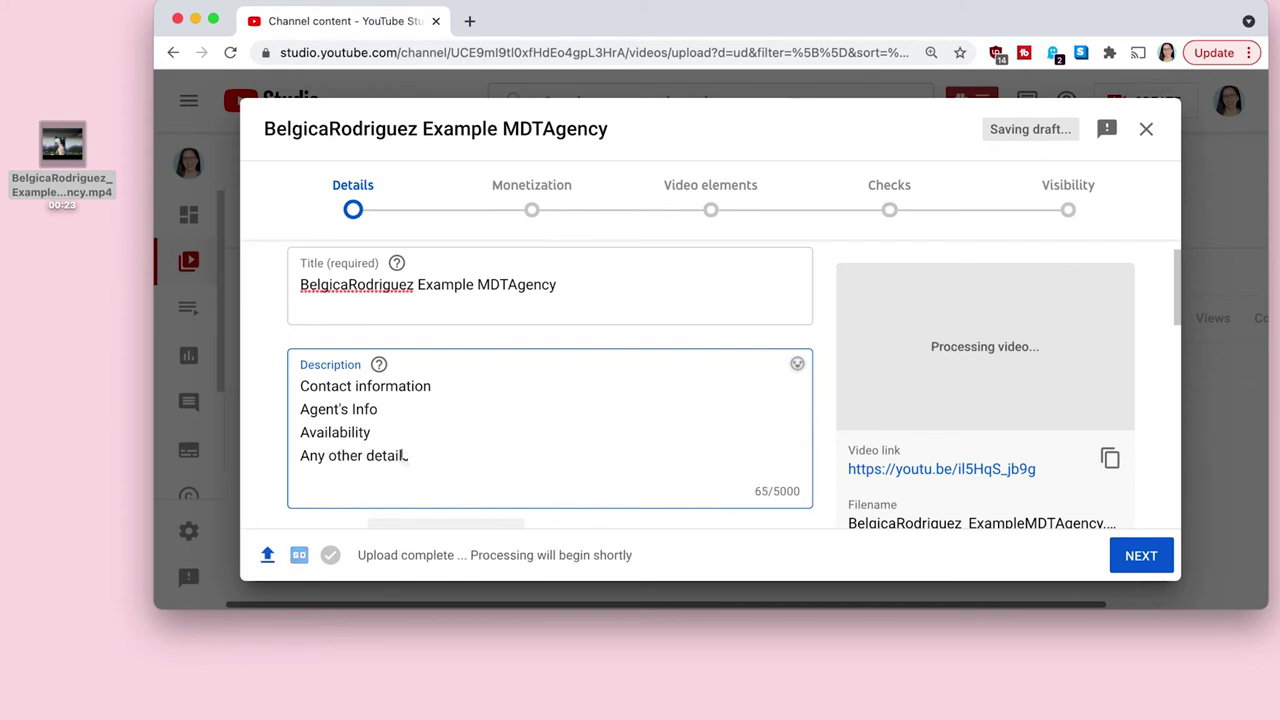
text(s they asked )
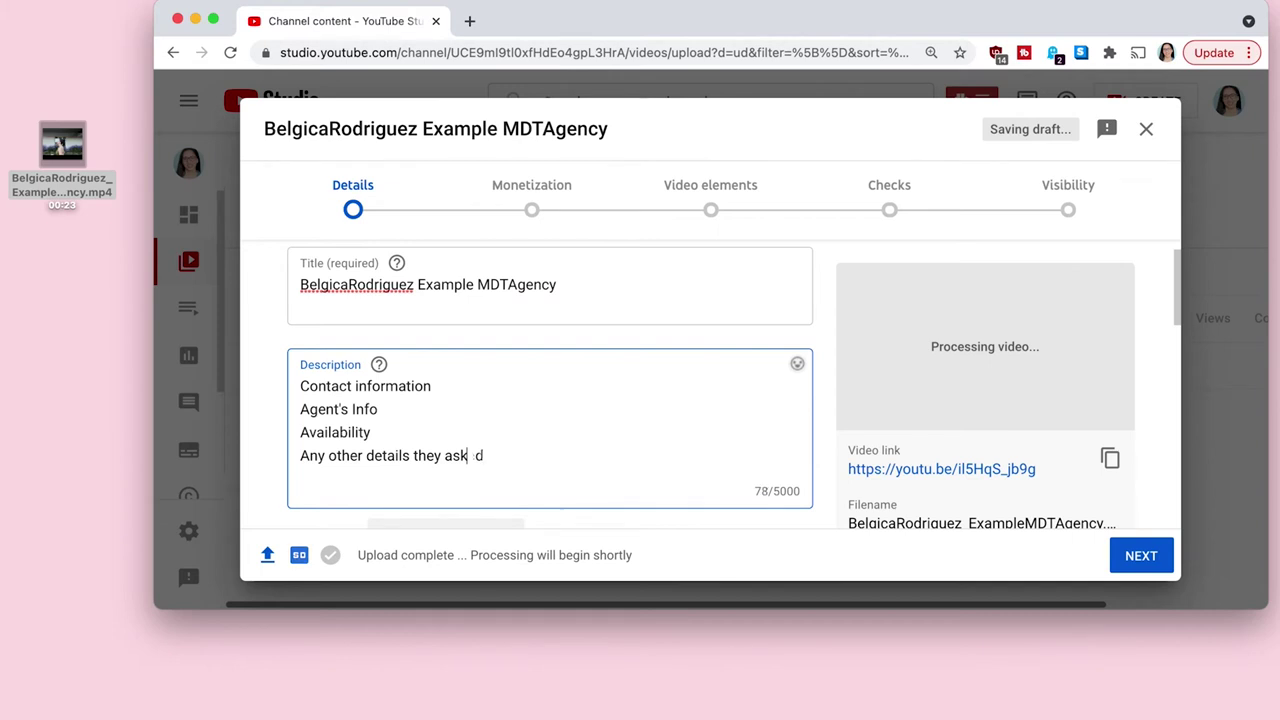
text(for)
key(Return)
key(Return)
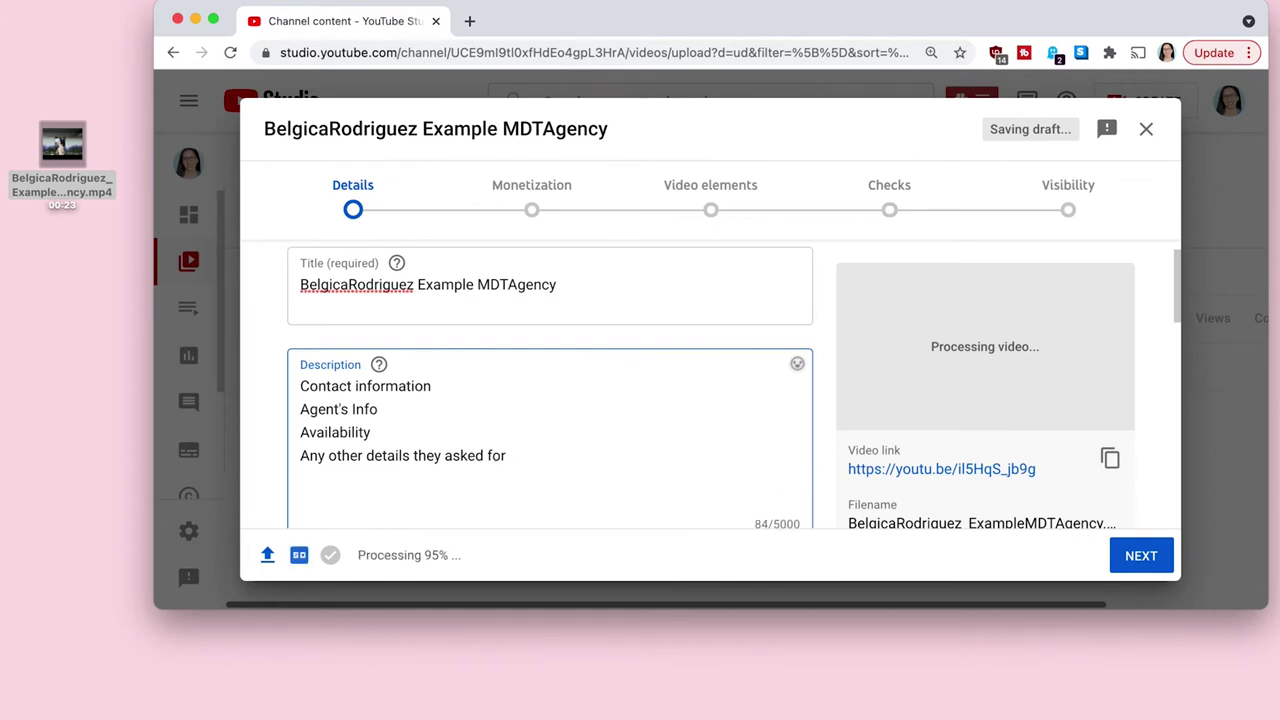
text(Notes fo)
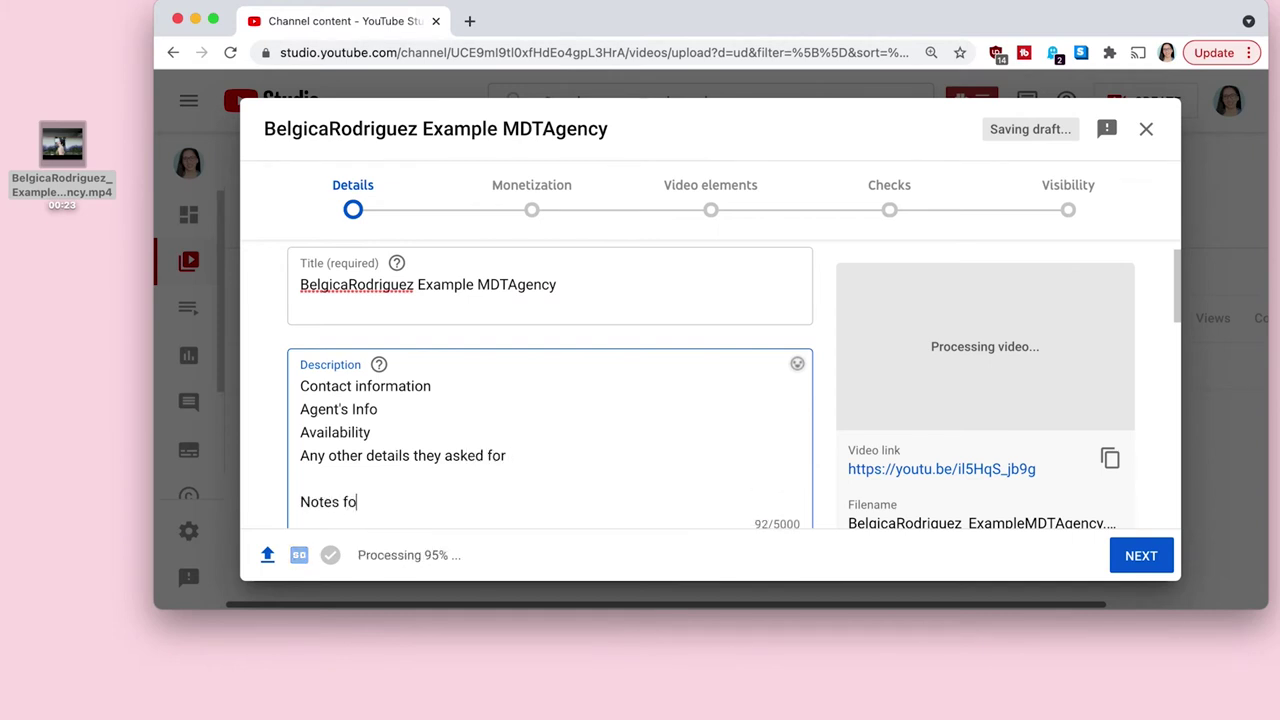
text(r you...)
Compare the auto-generated thumbnails, then choose a custom headshot image as the thumbnail.
scroll(537, 390, down, 5)
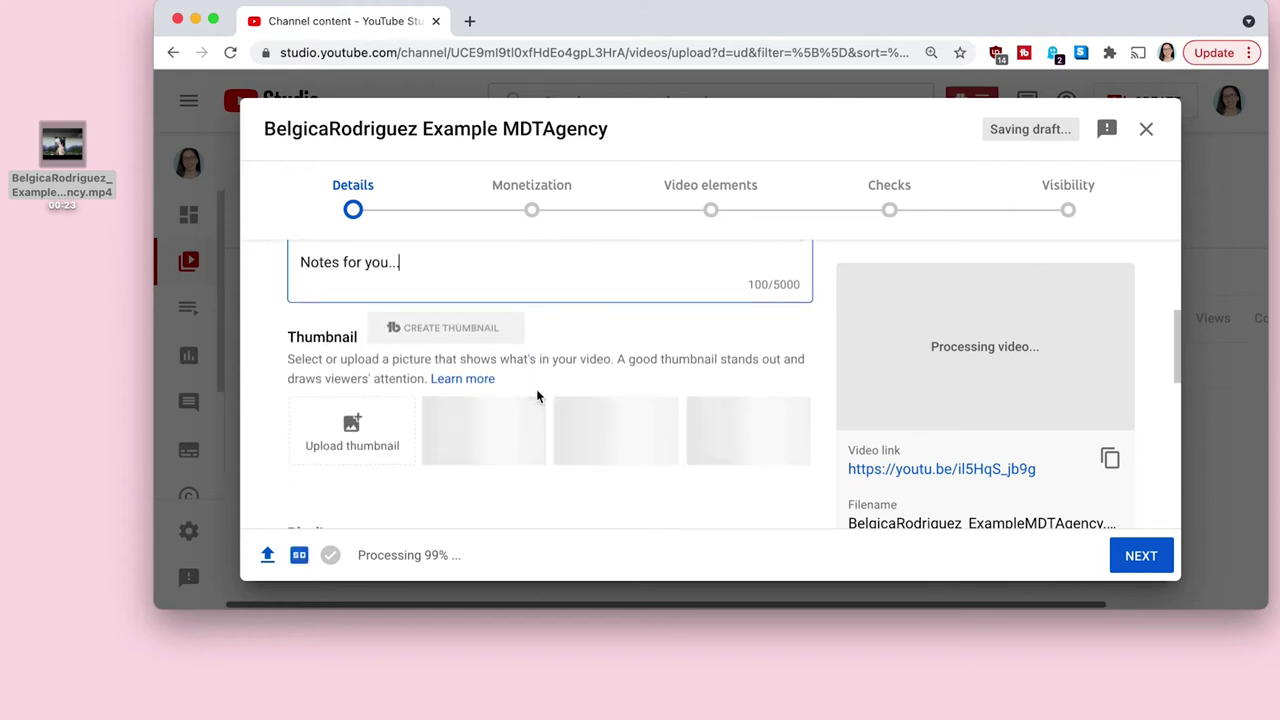
scroll(537, 397, down, 2)
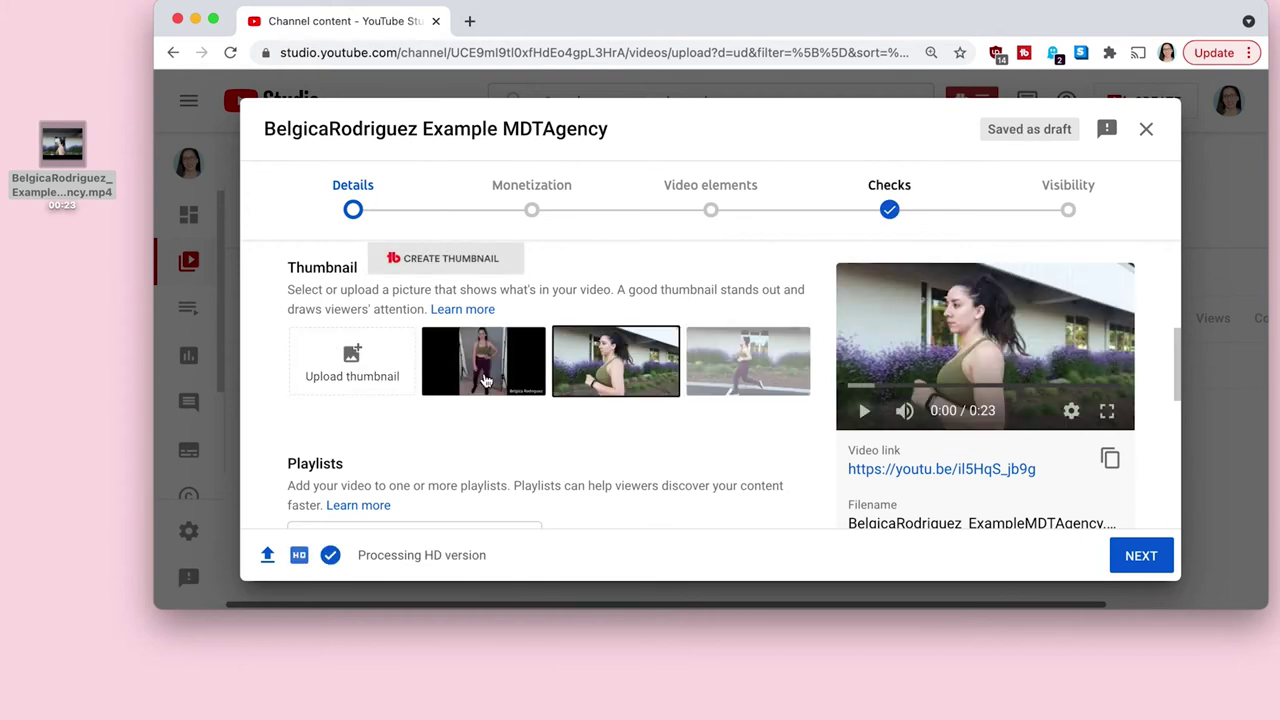
click(485, 380)
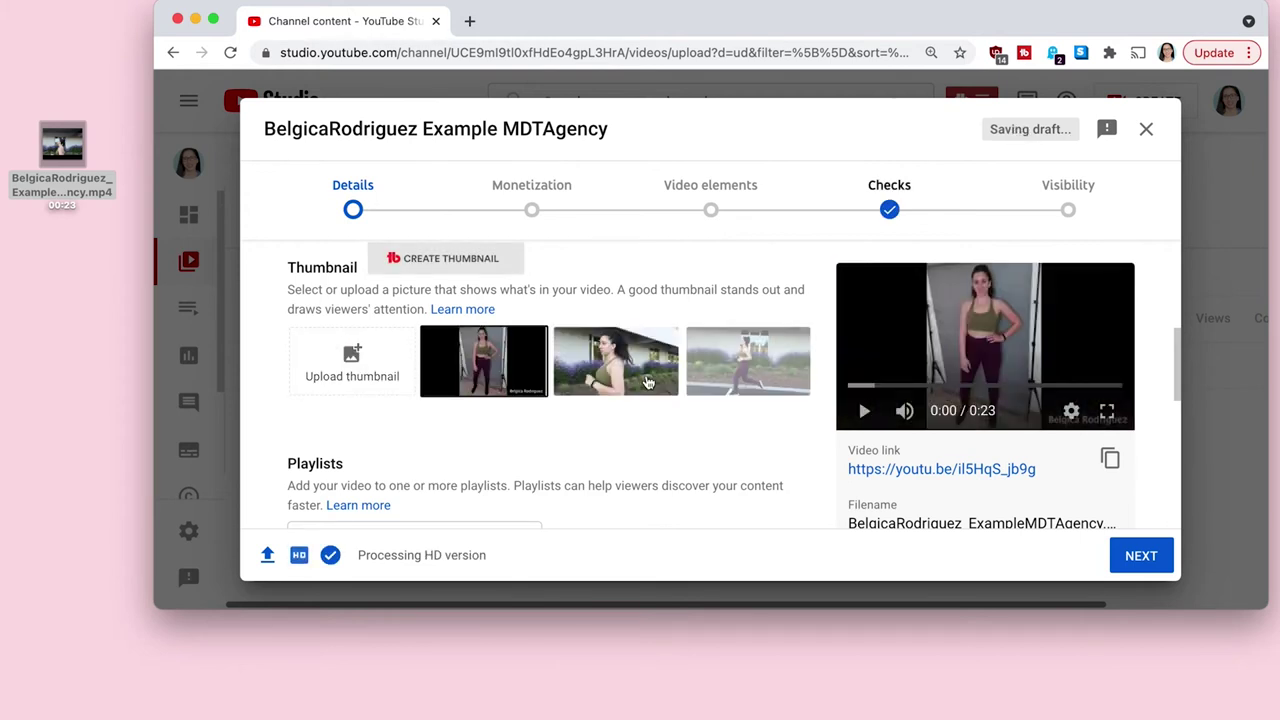
click(648, 383)
click(748, 383)
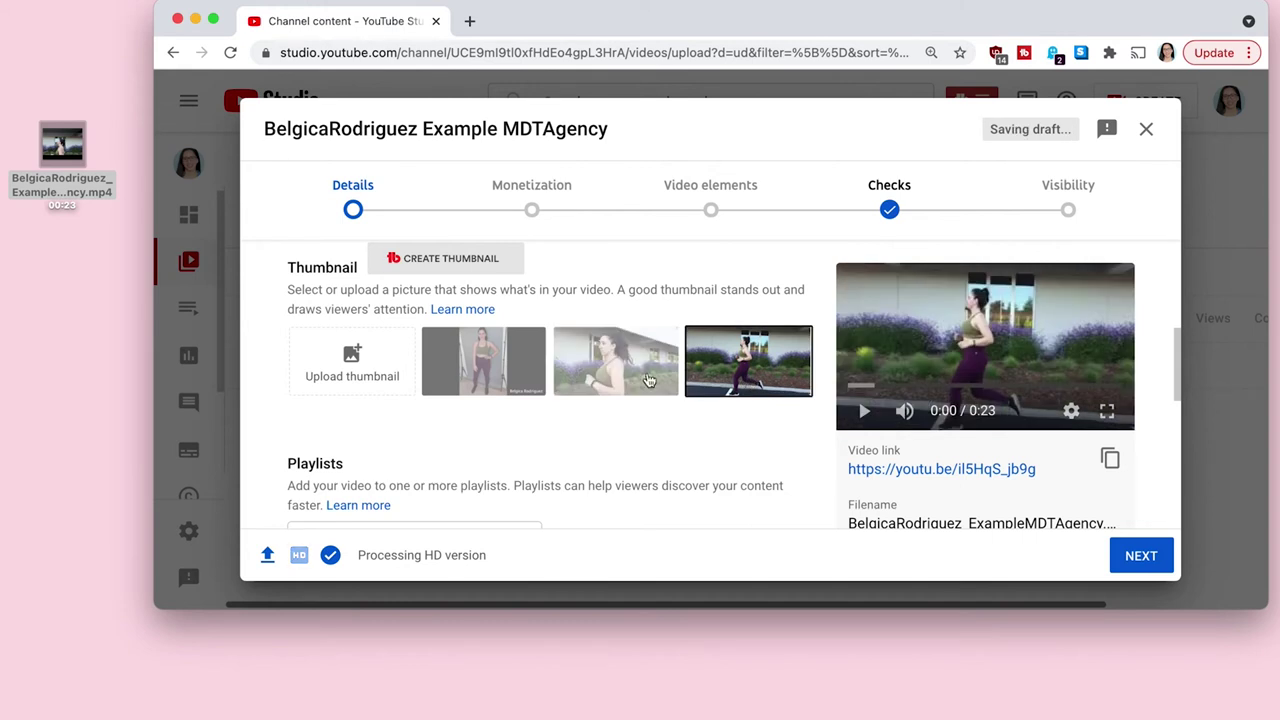
click(640, 378)
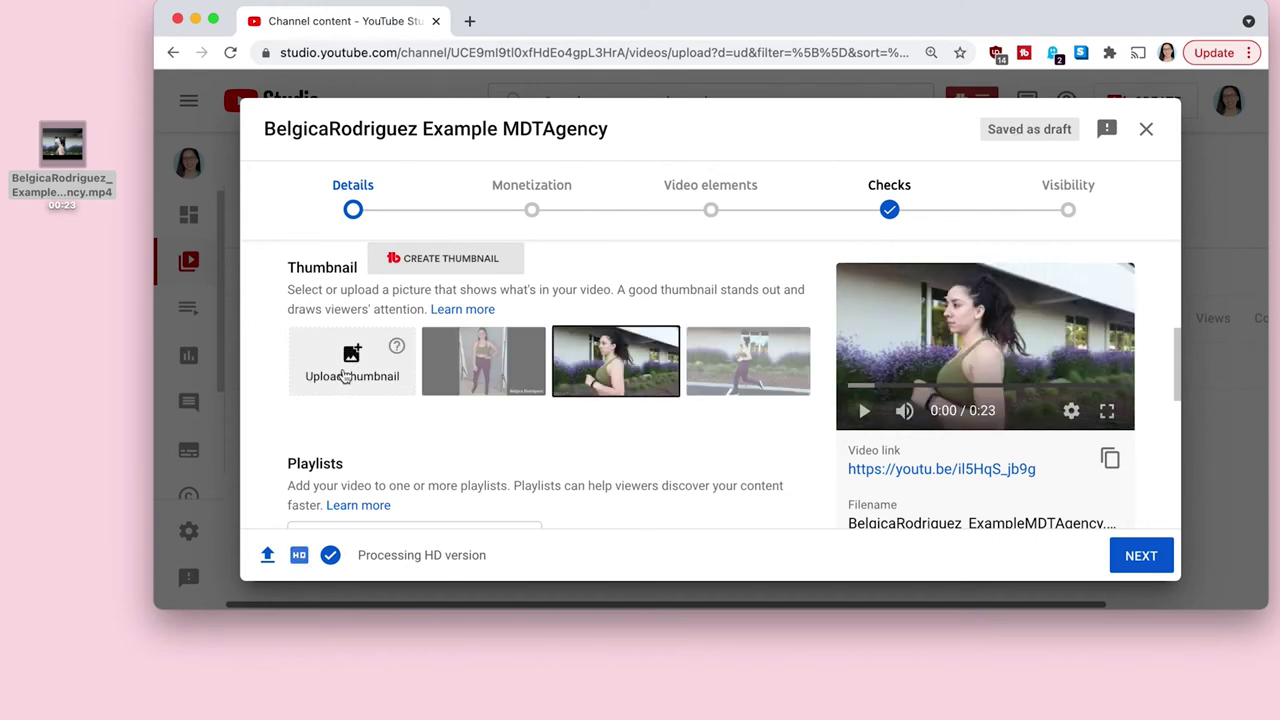
click(345, 370)
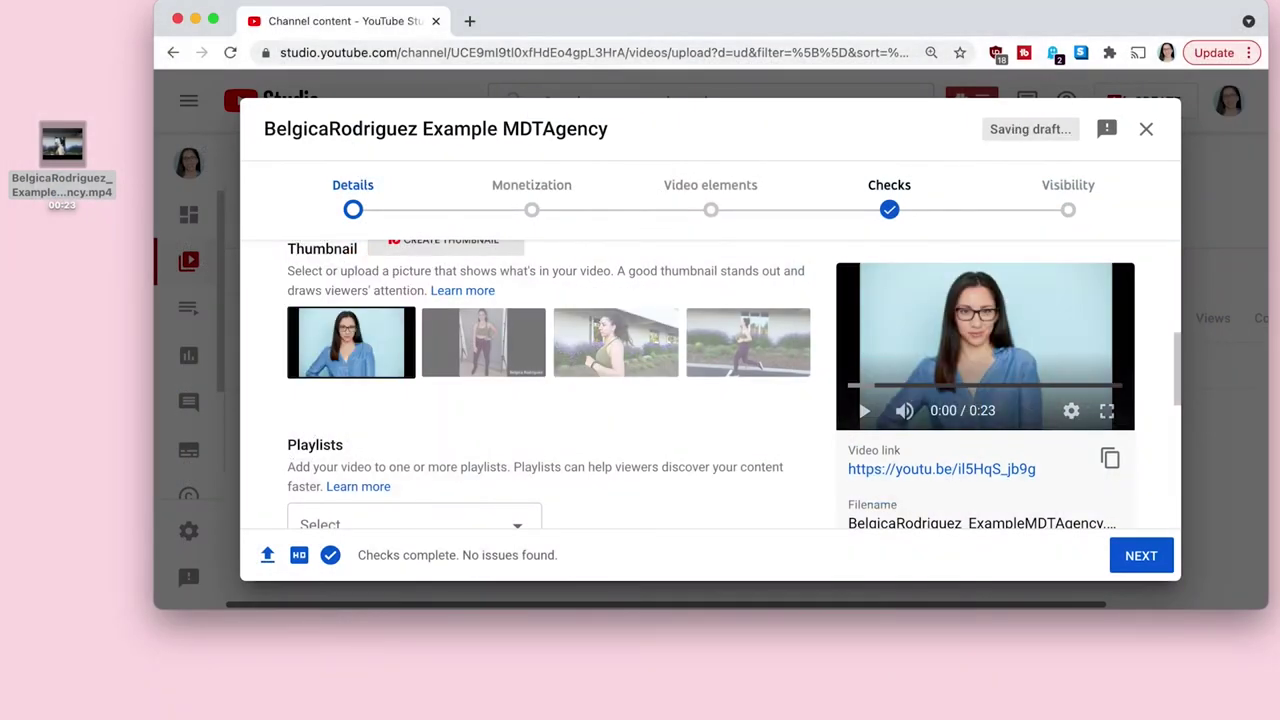
scroll(444, 467, down, 2)
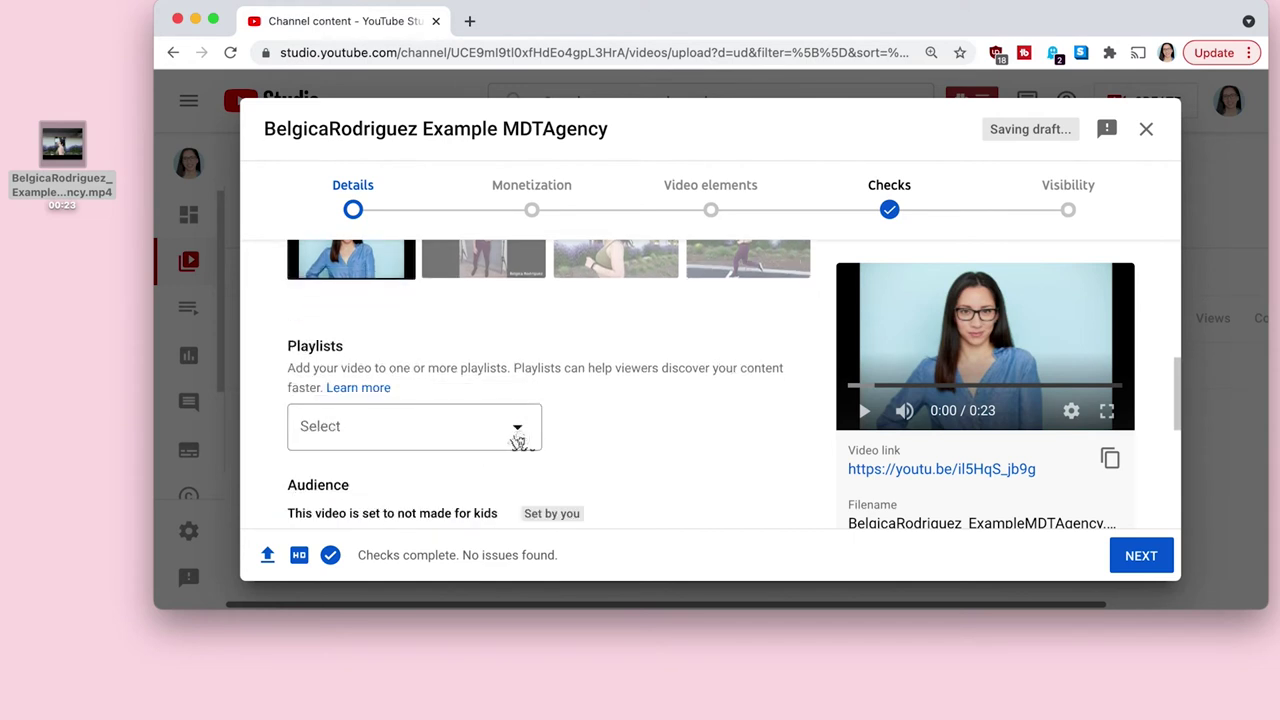
click(517, 438)
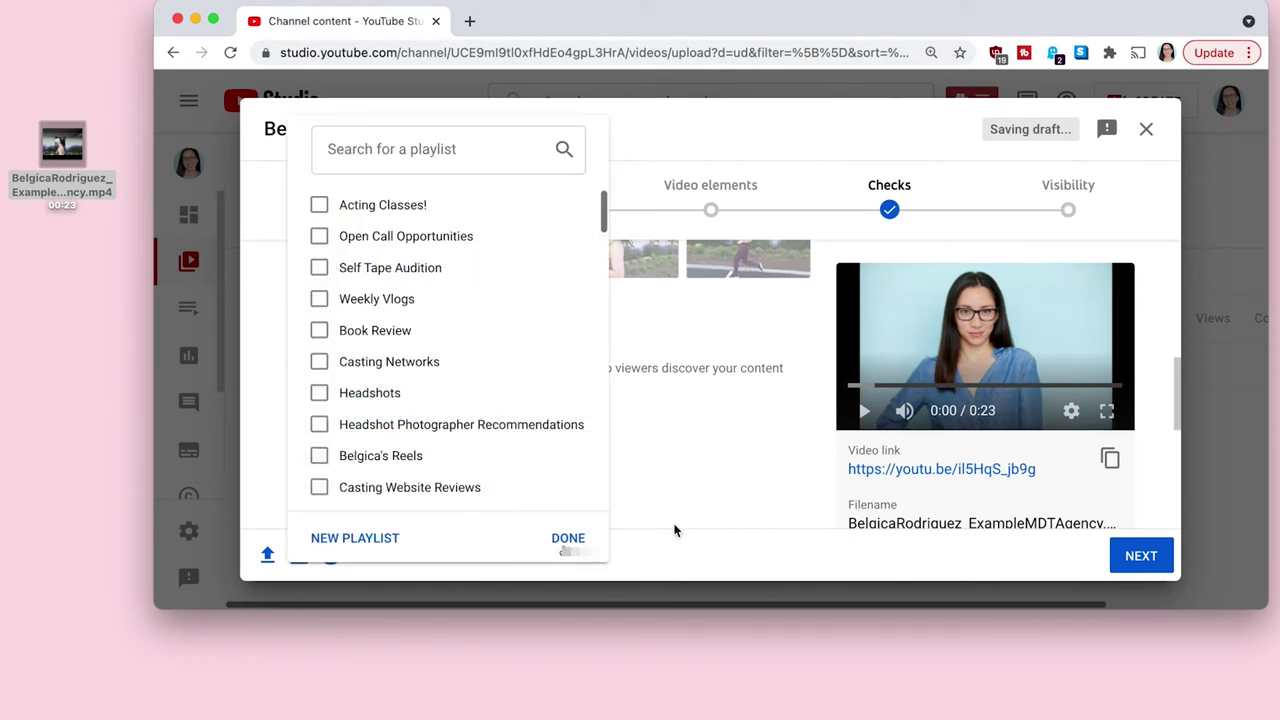
scroll(686, 502, down, 2)
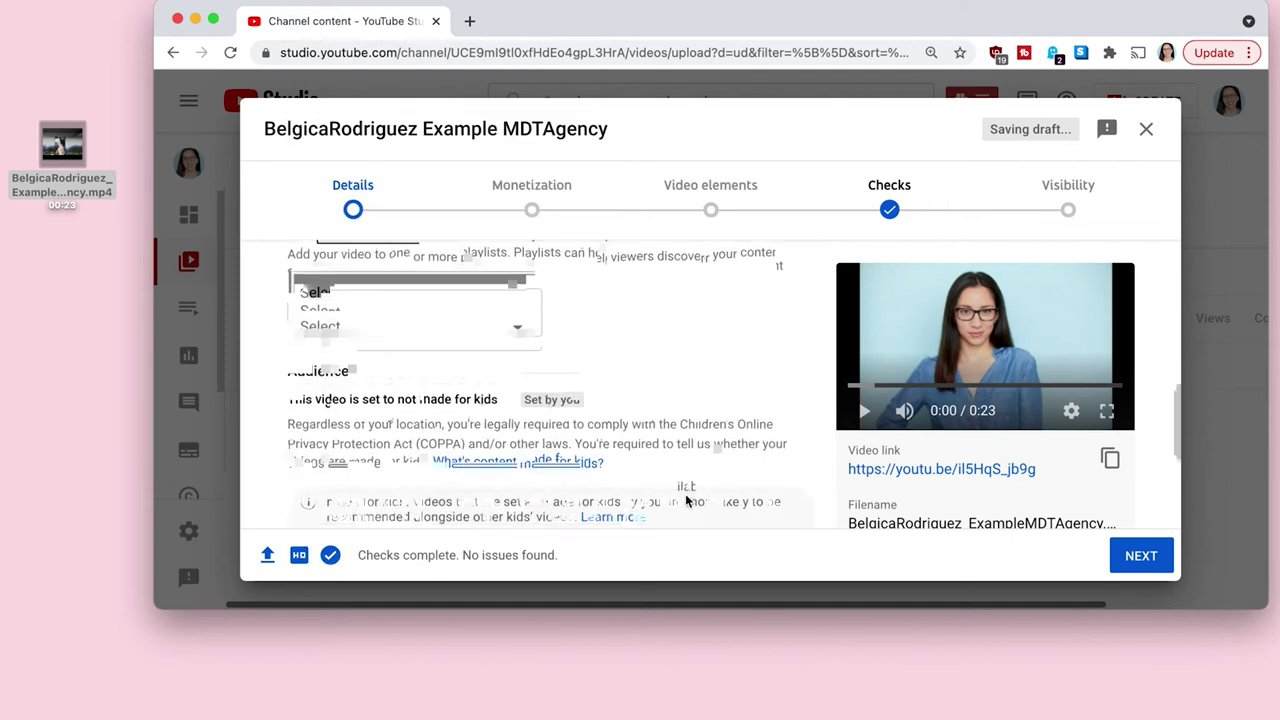
scroll(686, 502, down, 5)
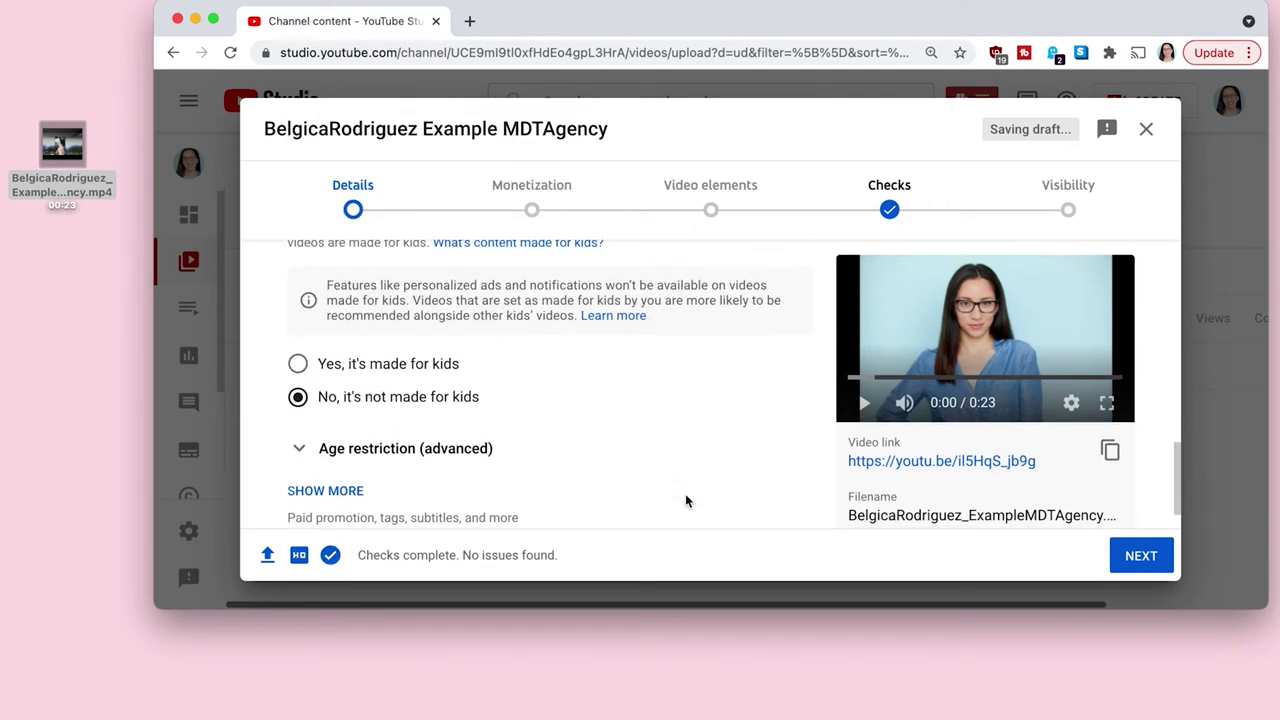
scroll(571, 463, down, 2)
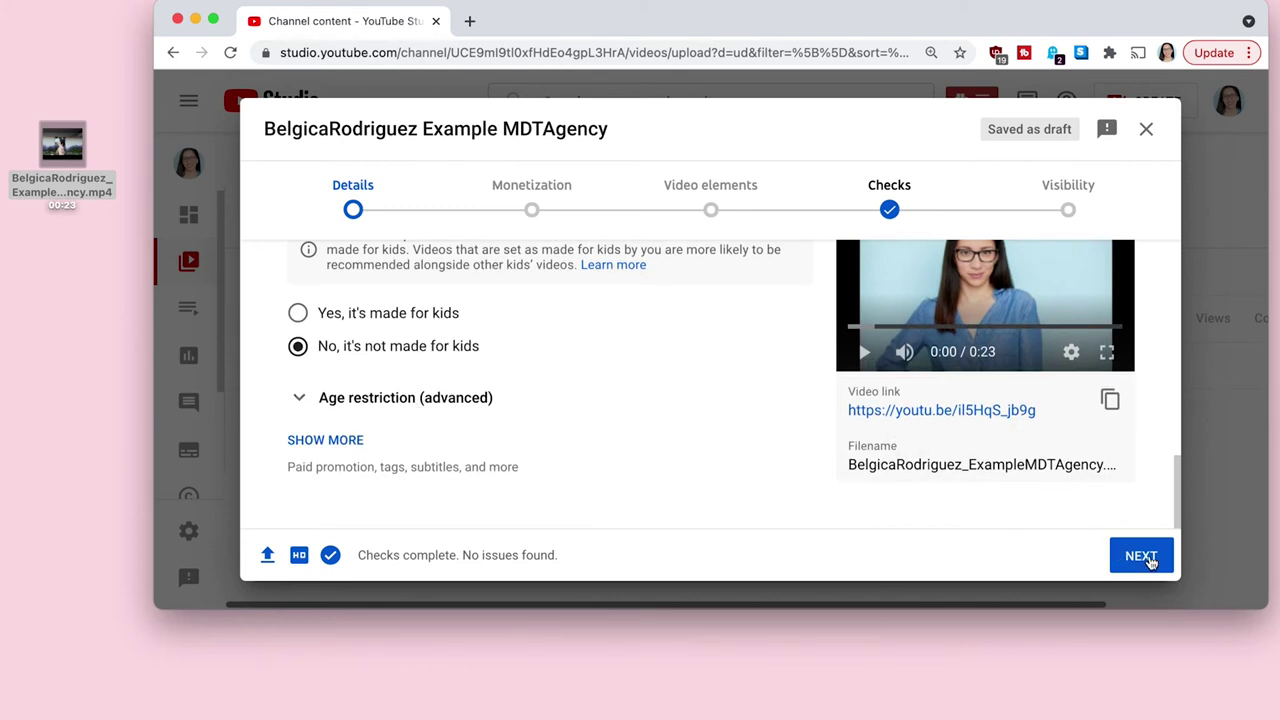
Set the video's monetization to Off.
click(1142, 558)
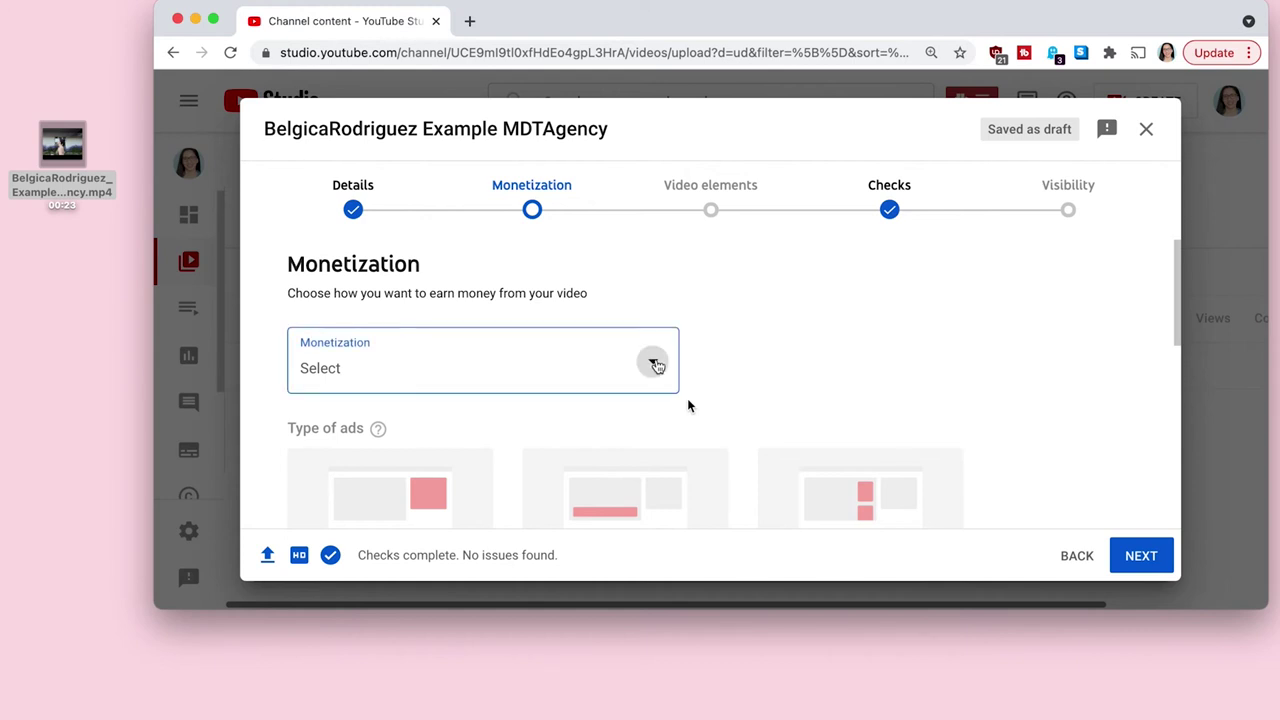
click(657, 366)
click(324, 403)
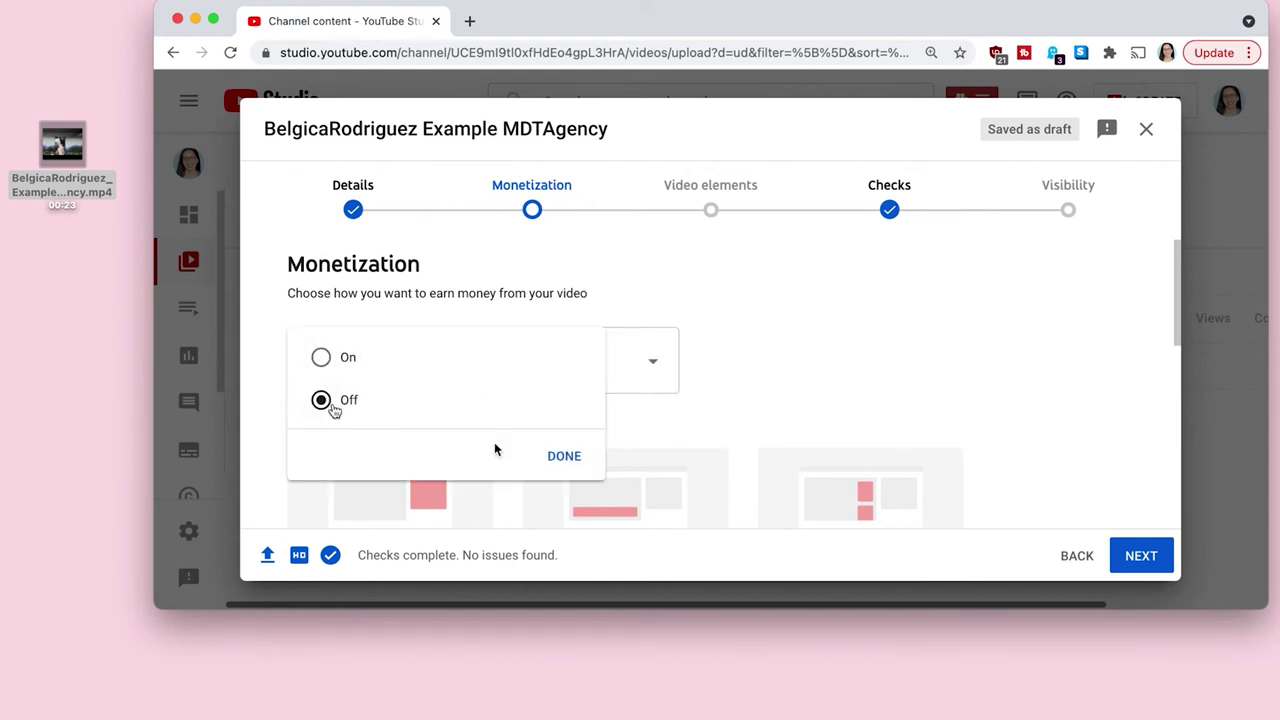
click(564, 456)
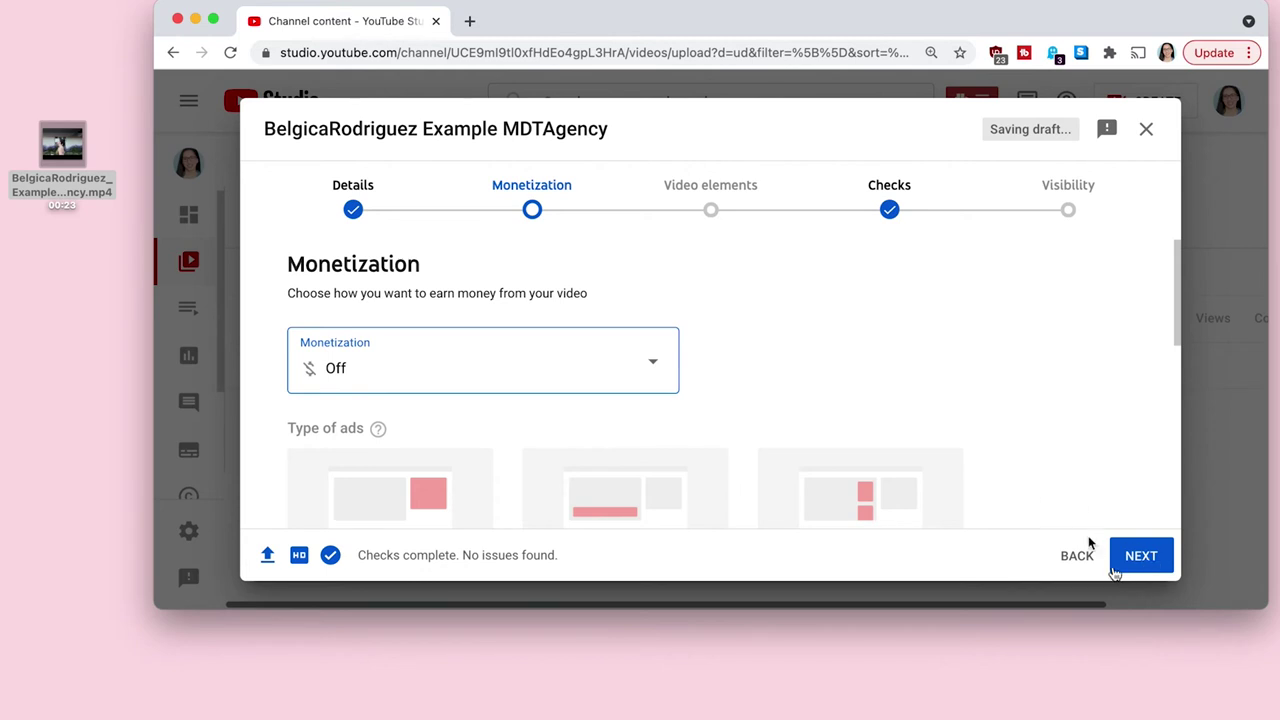
Advance past Video elements to the Checks step, which reports no copyright issues.
click(1129, 567)
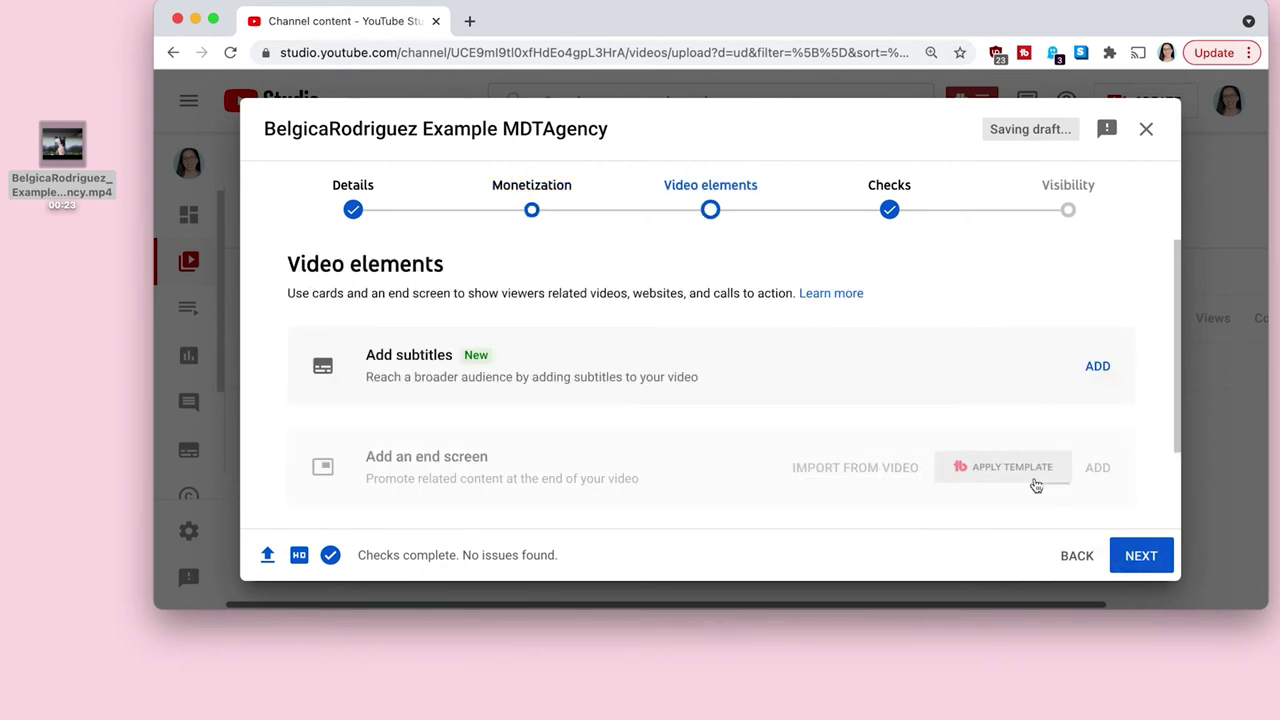
scroll(1034, 484, down, 2)
scroll(1034, 482, down, 1)
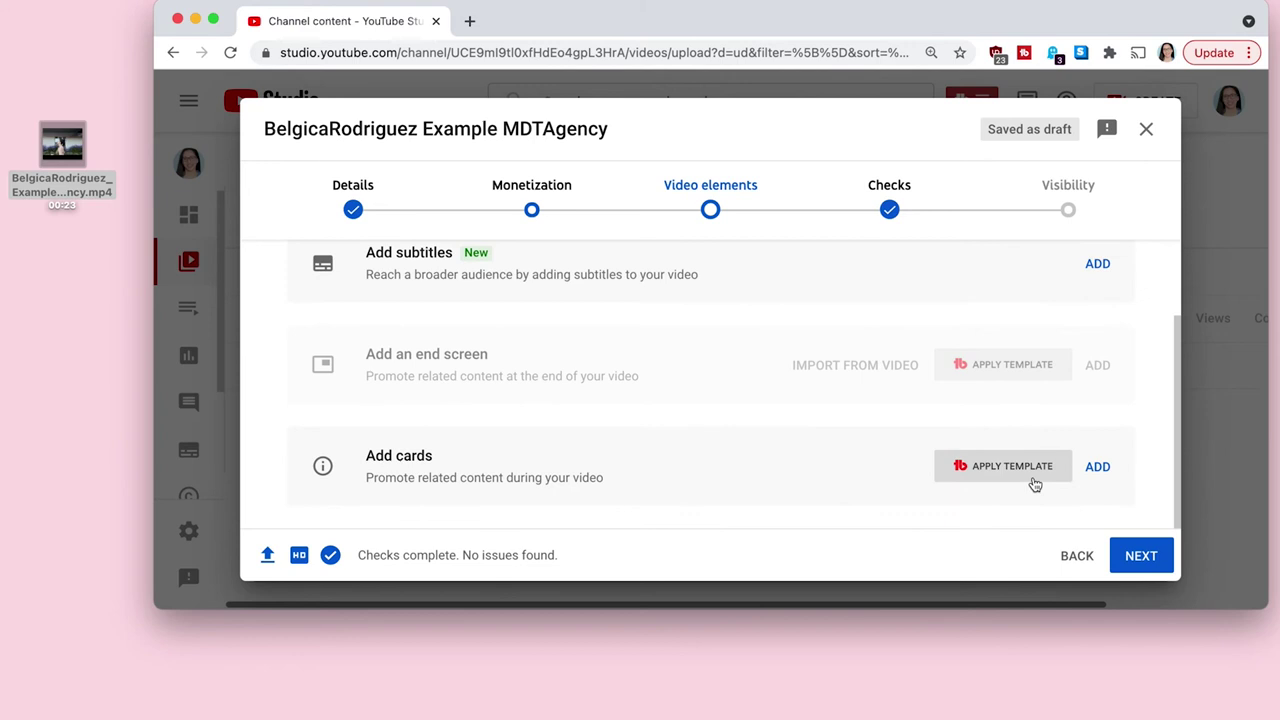
click(1155, 563)
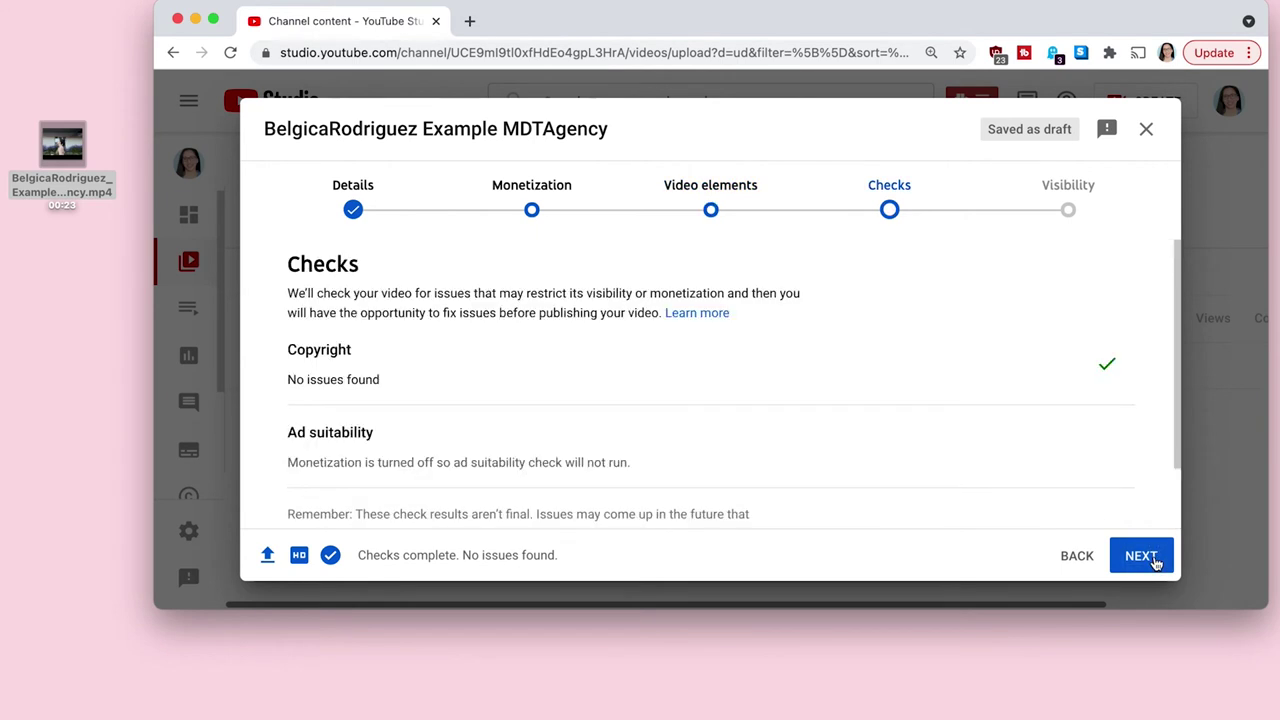
scroll(911, 446, down, 2)
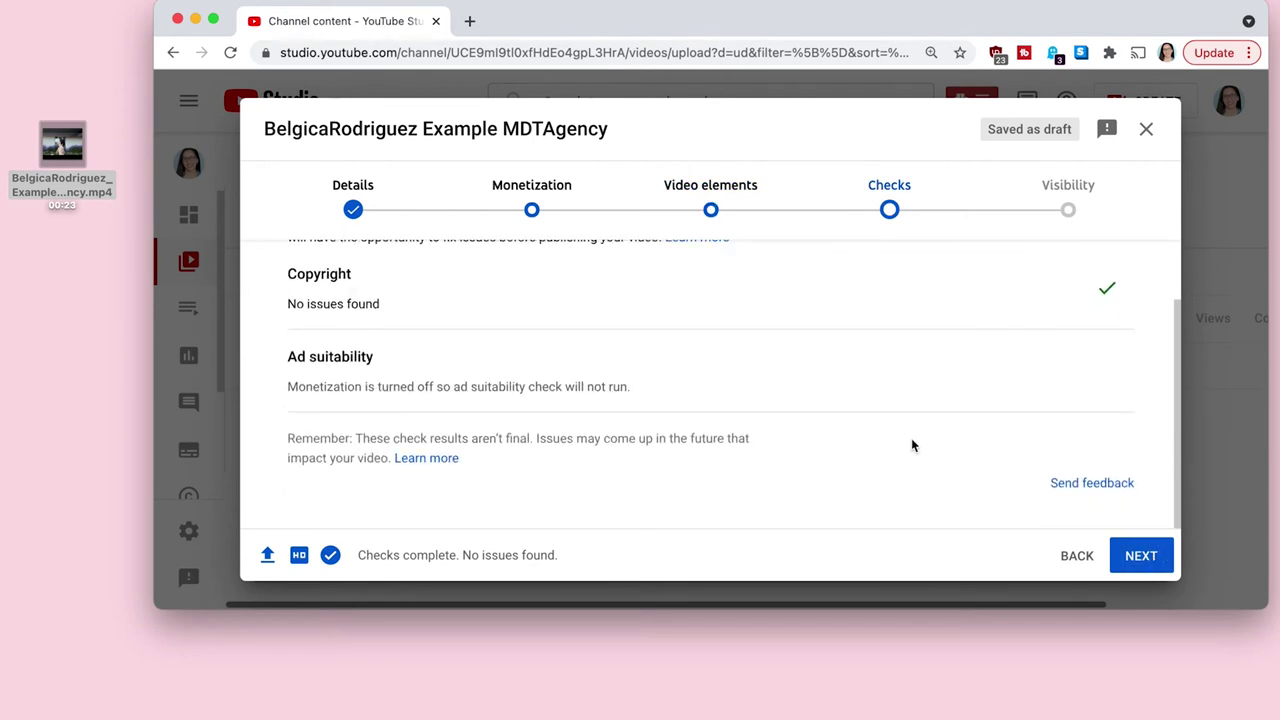
Set the video's visibility to Unlisted and save the upload.
click(1140, 558)
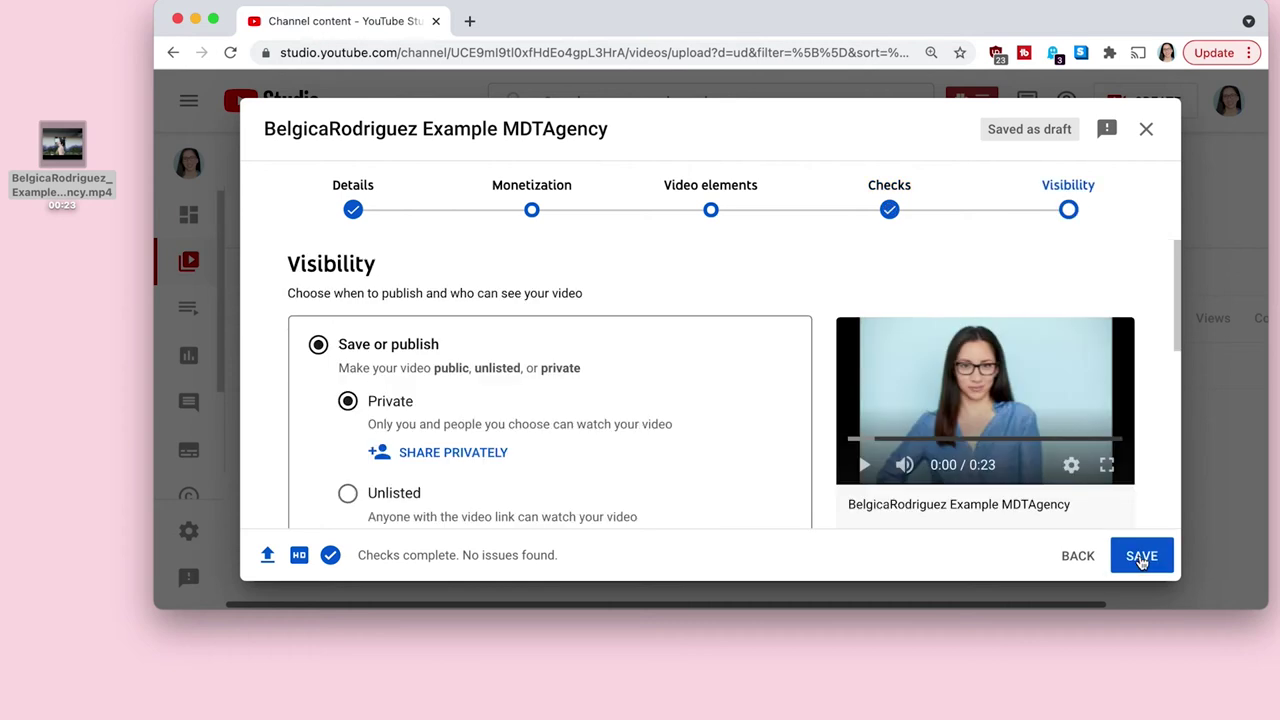
scroll(1013, 445, down, 1)
scroll(1013, 445, down, 1)
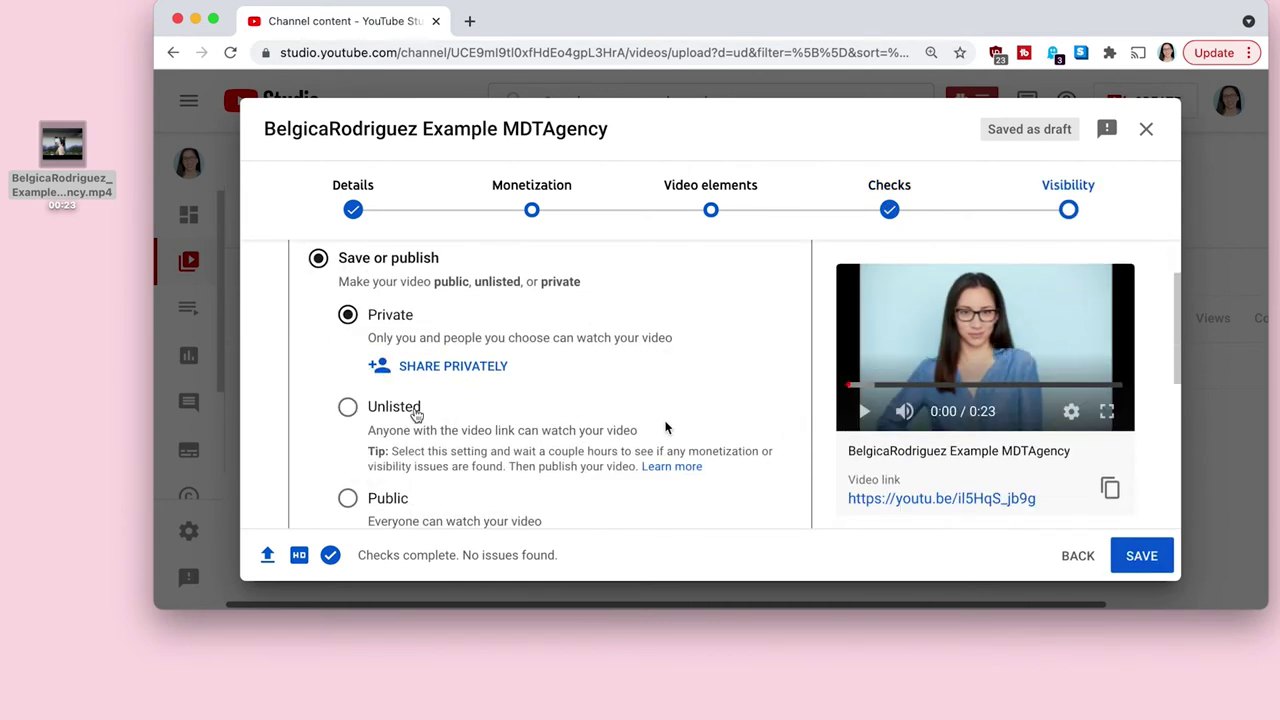
click(347, 410)
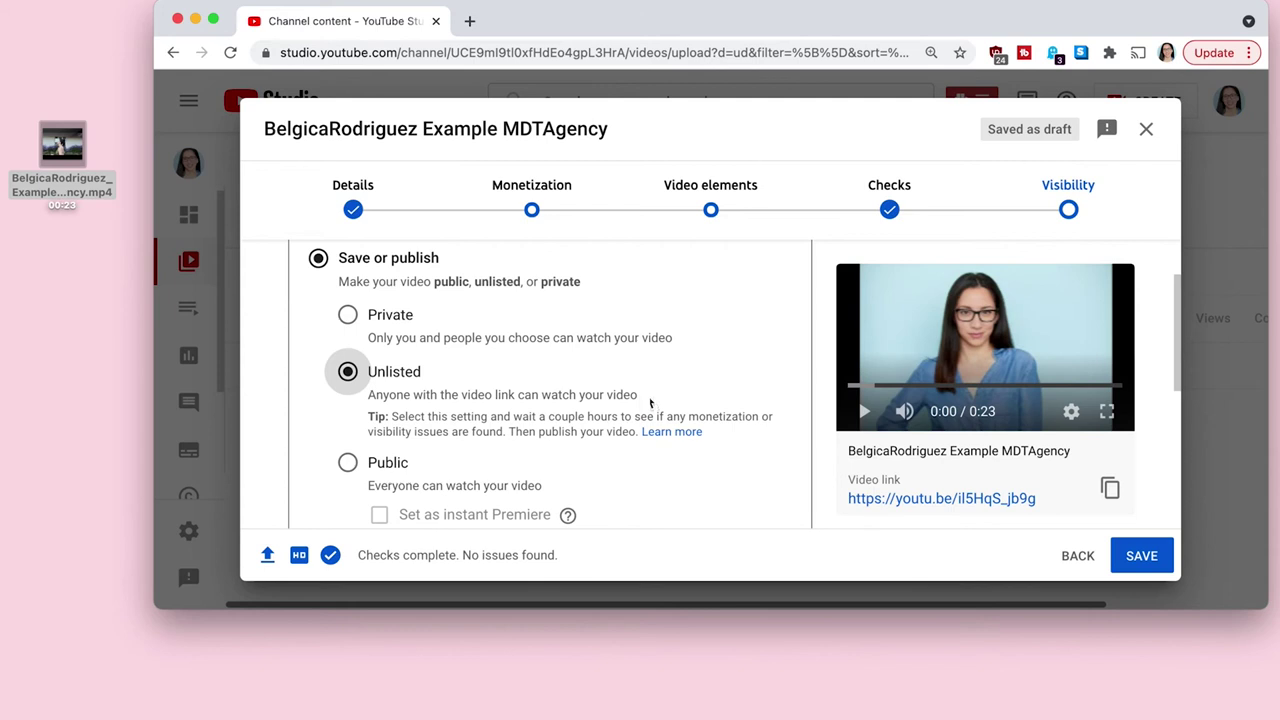
click(1138, 556)
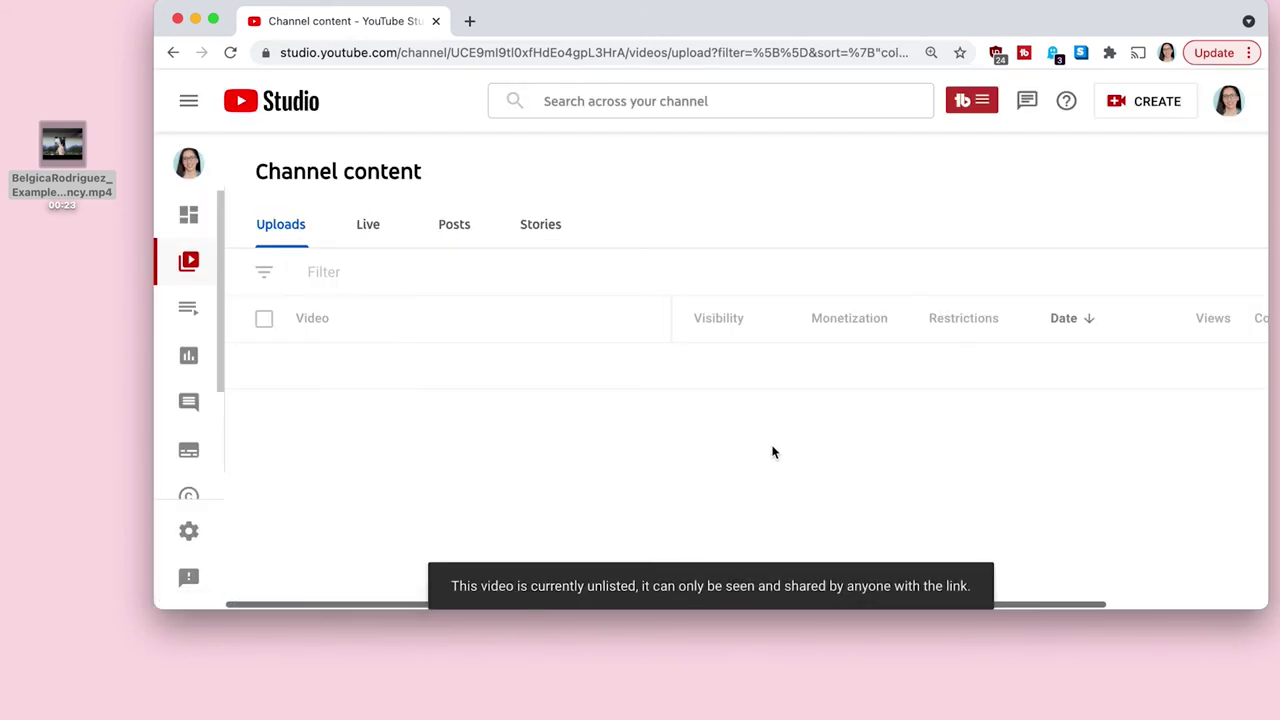
From the channel dashboard, resize the browser and load the YouTube home page.
click(242, 114)
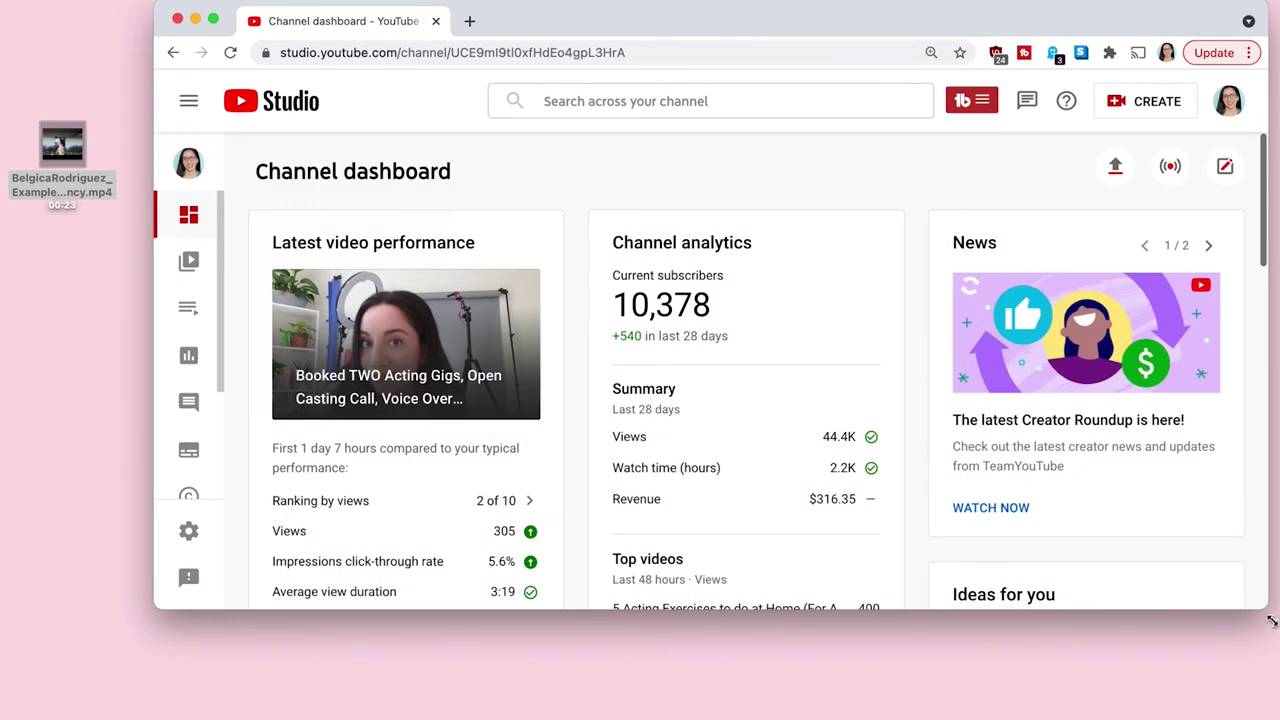
drag(1267, 600, 1167, 708)
click(424, 46)
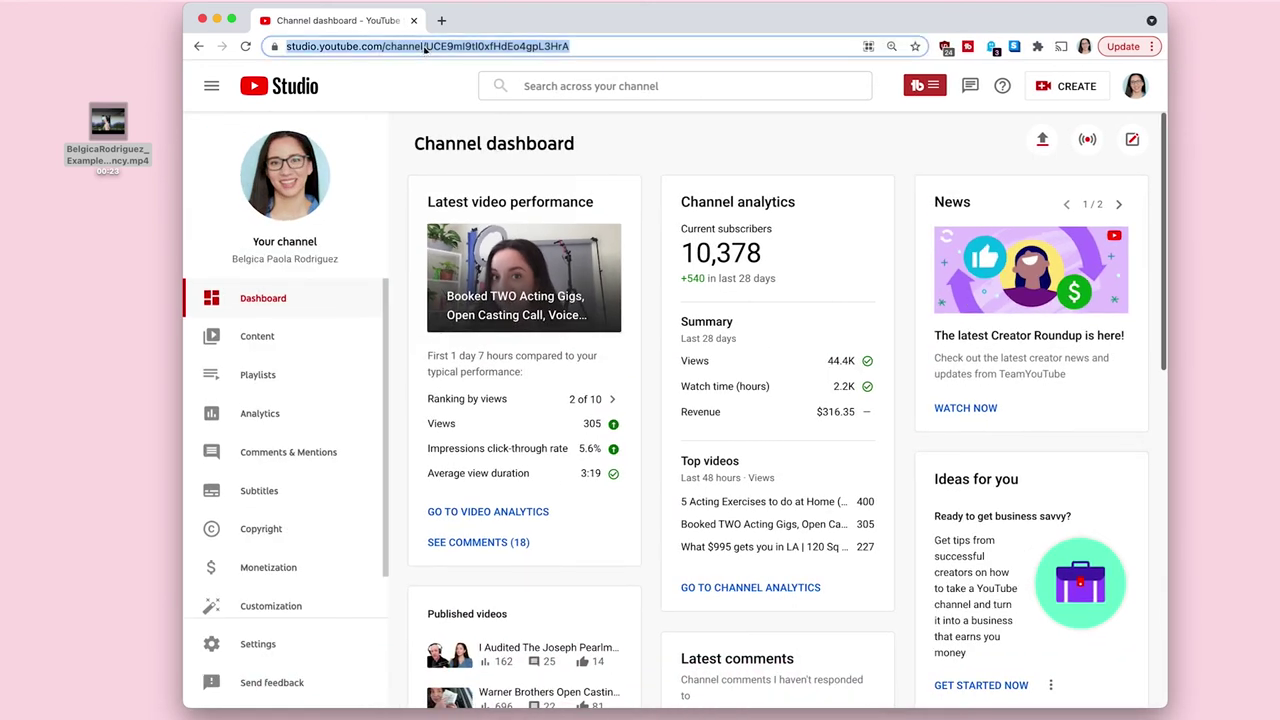
text(up)
key(BackSpace)
key(BackSpace)
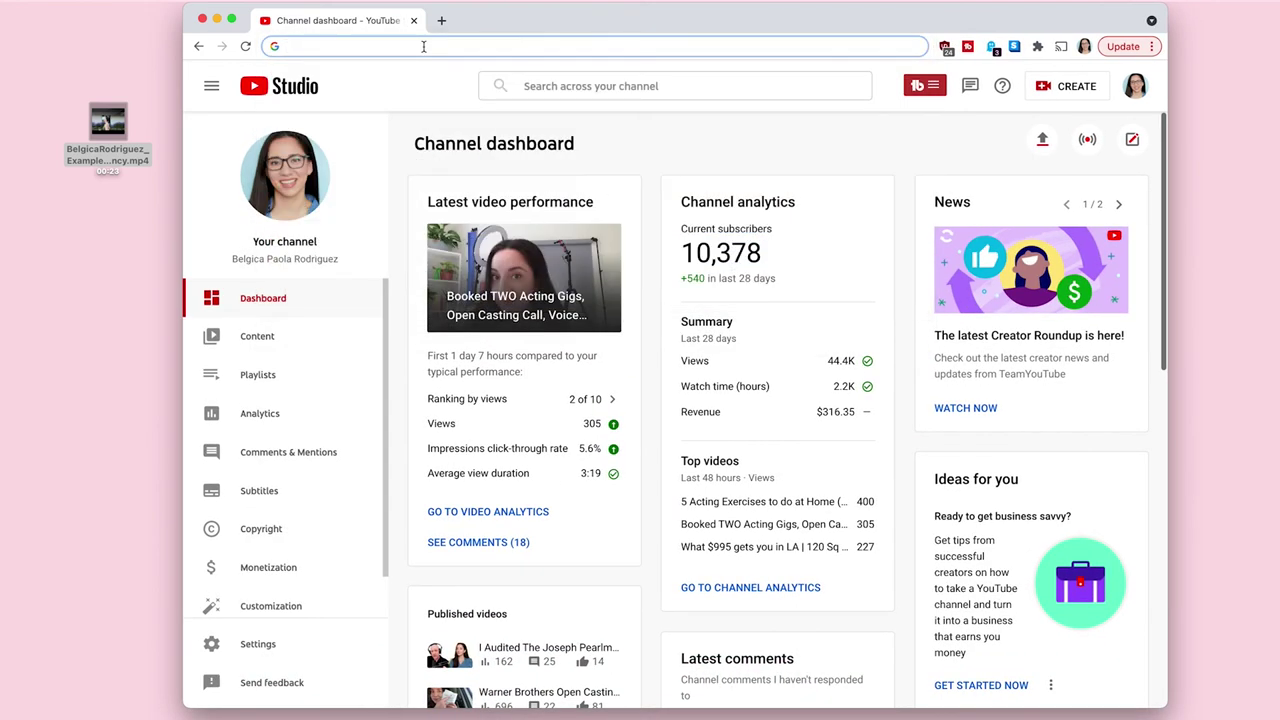
text(yout)
key(Return)
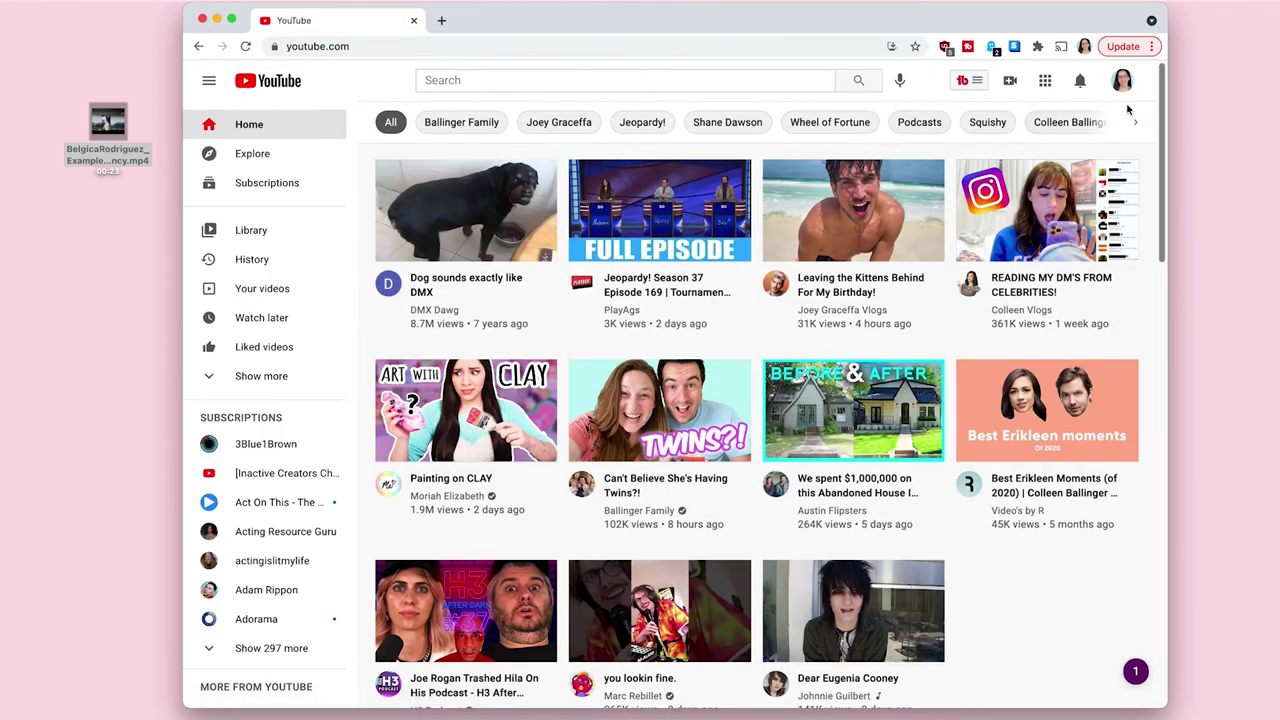
Open YouTube Studio from the profile avatar's account menu.
click(1124, 84)
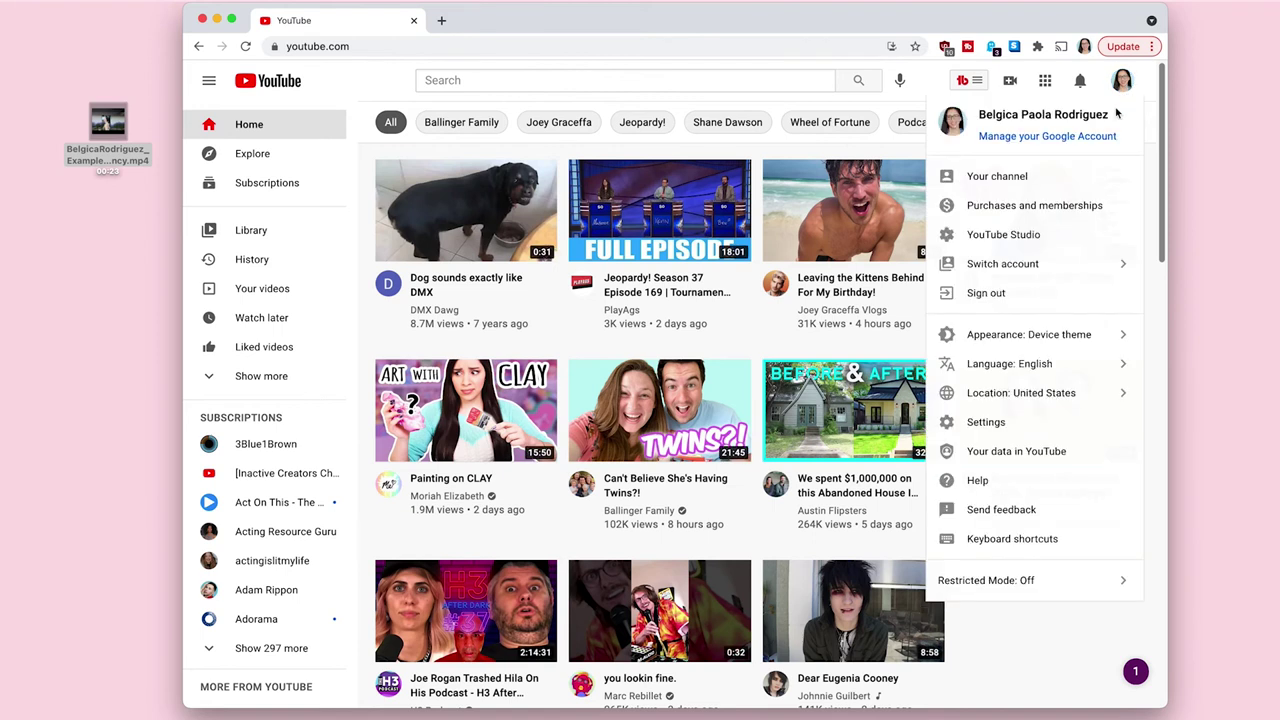
click(1006, 240)
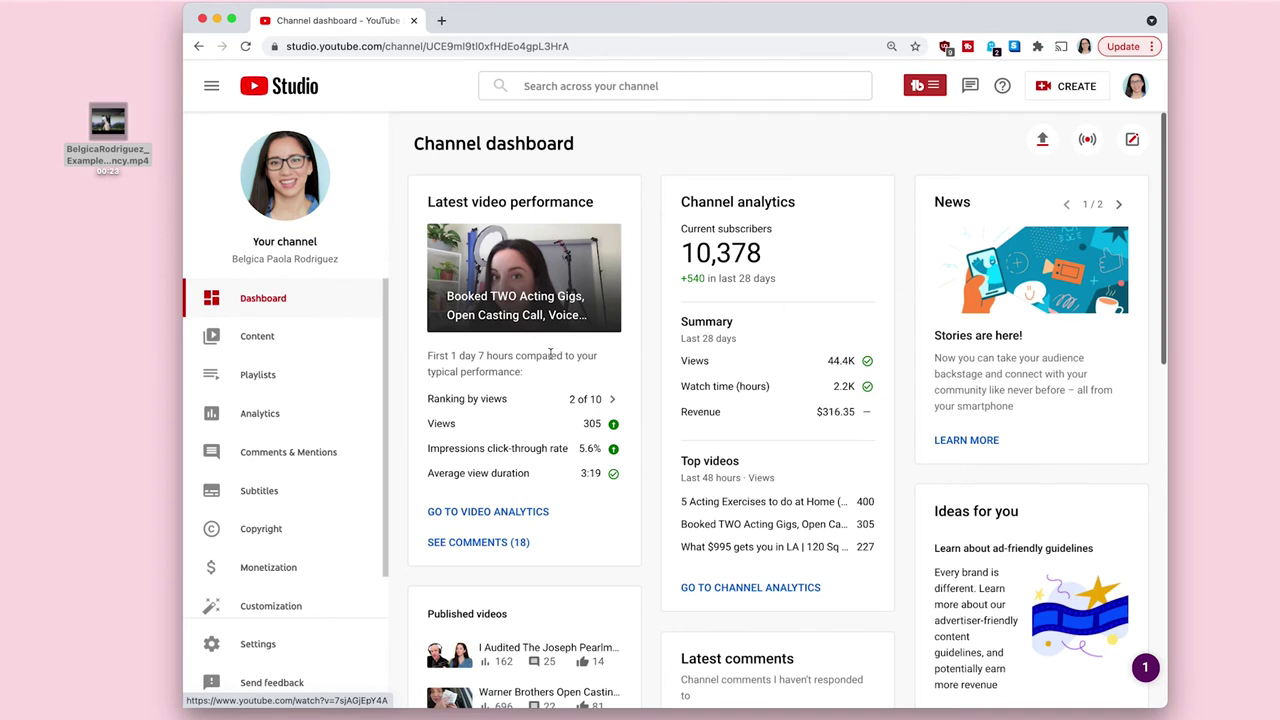
In Content, keep the newest upload Unlisted, save, and open its Details editor.
click(254, 342)
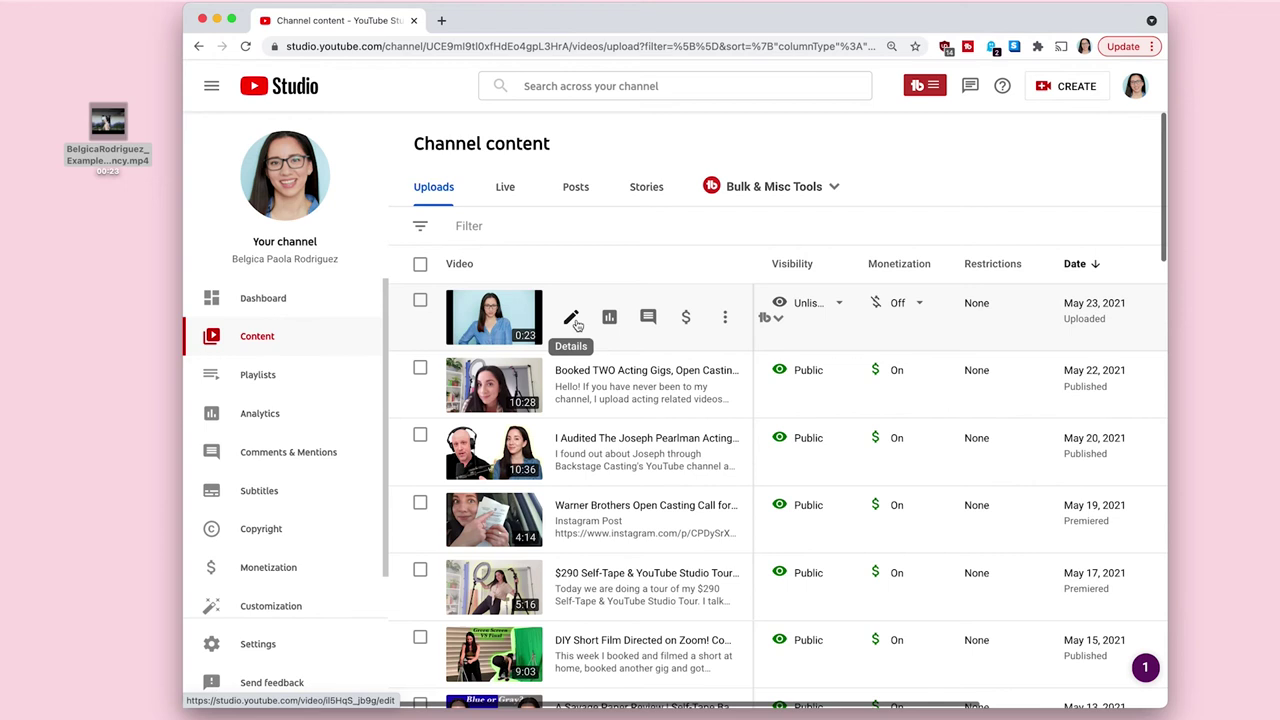
click(840, 305)
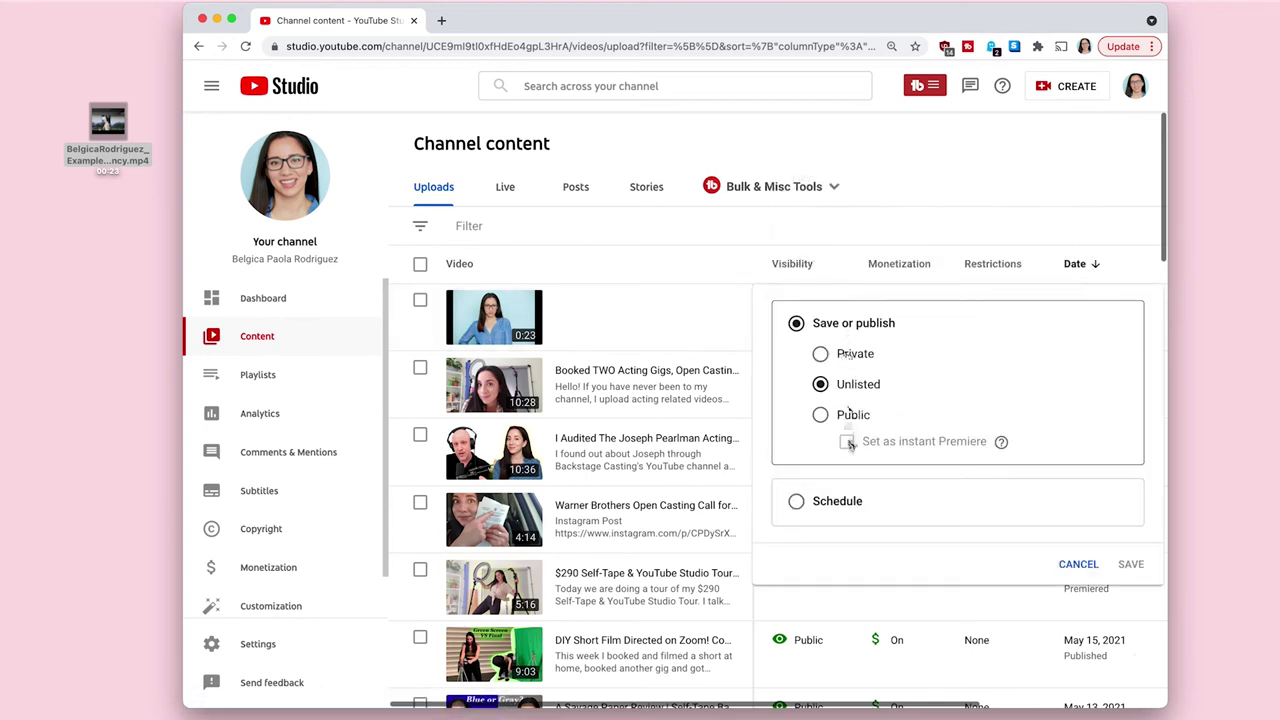
click(826, 356)
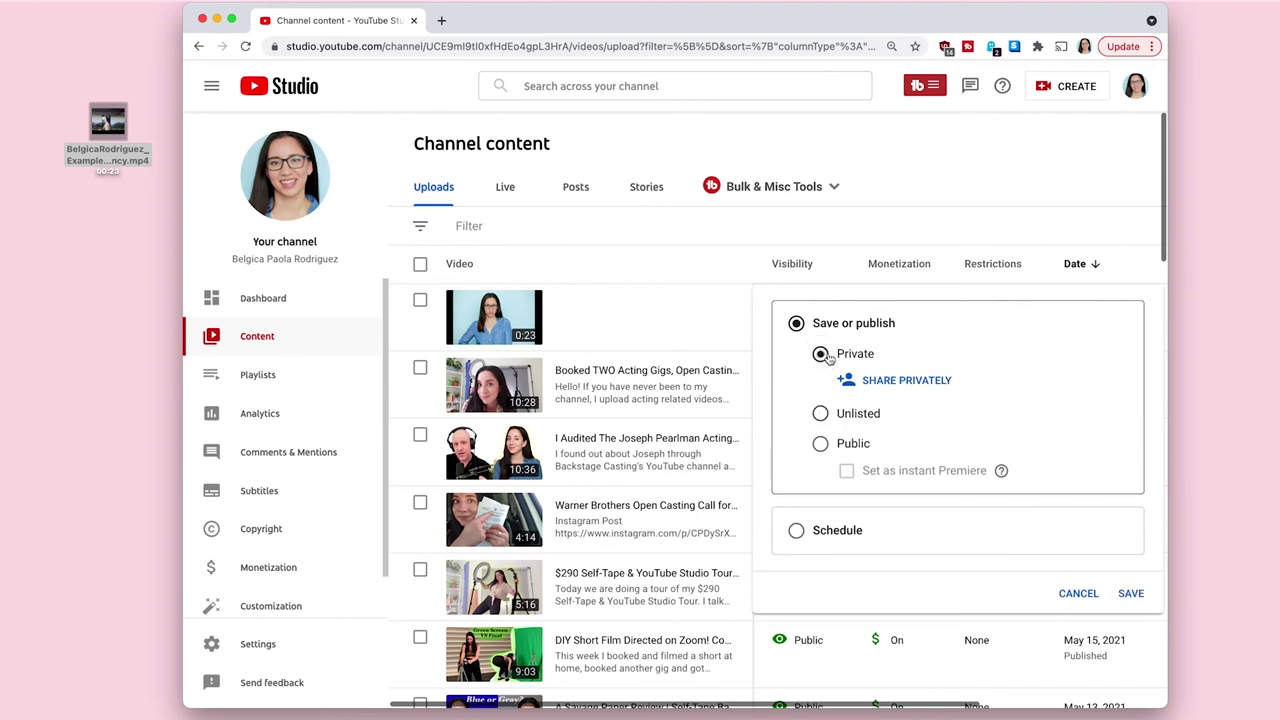
click(826, 413)
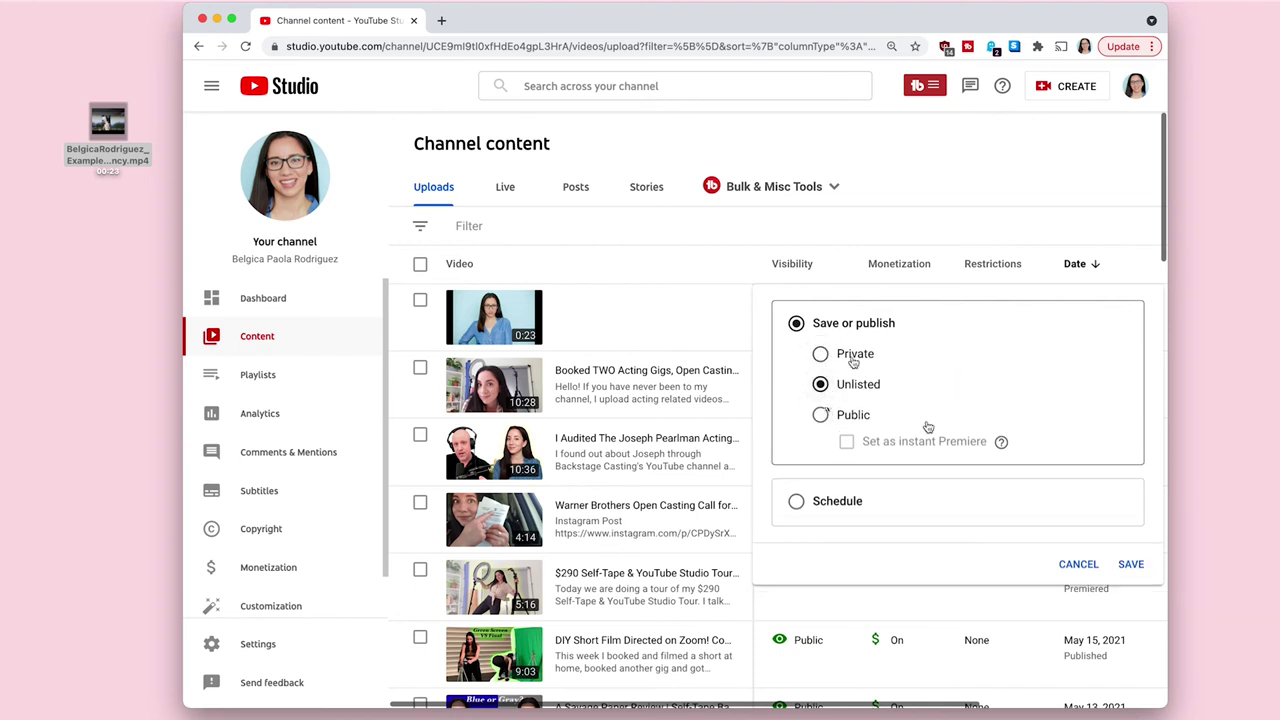
click(1131, 564)
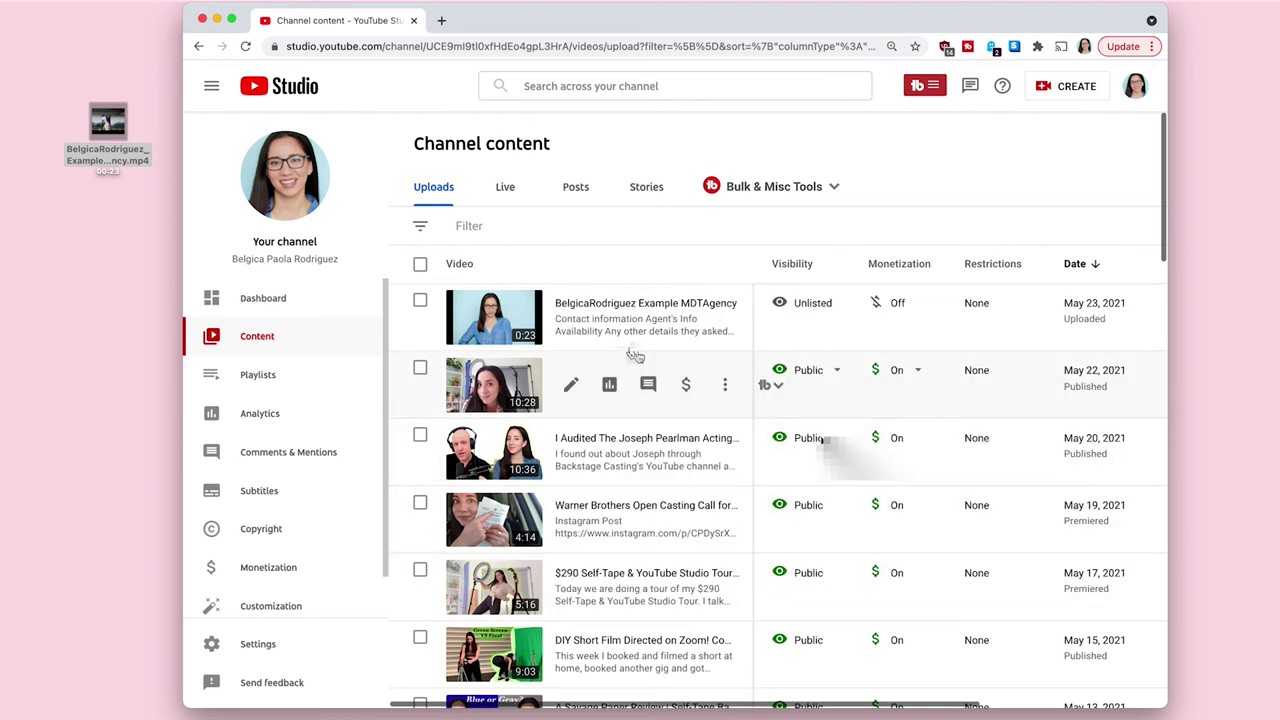
click(571, 319)
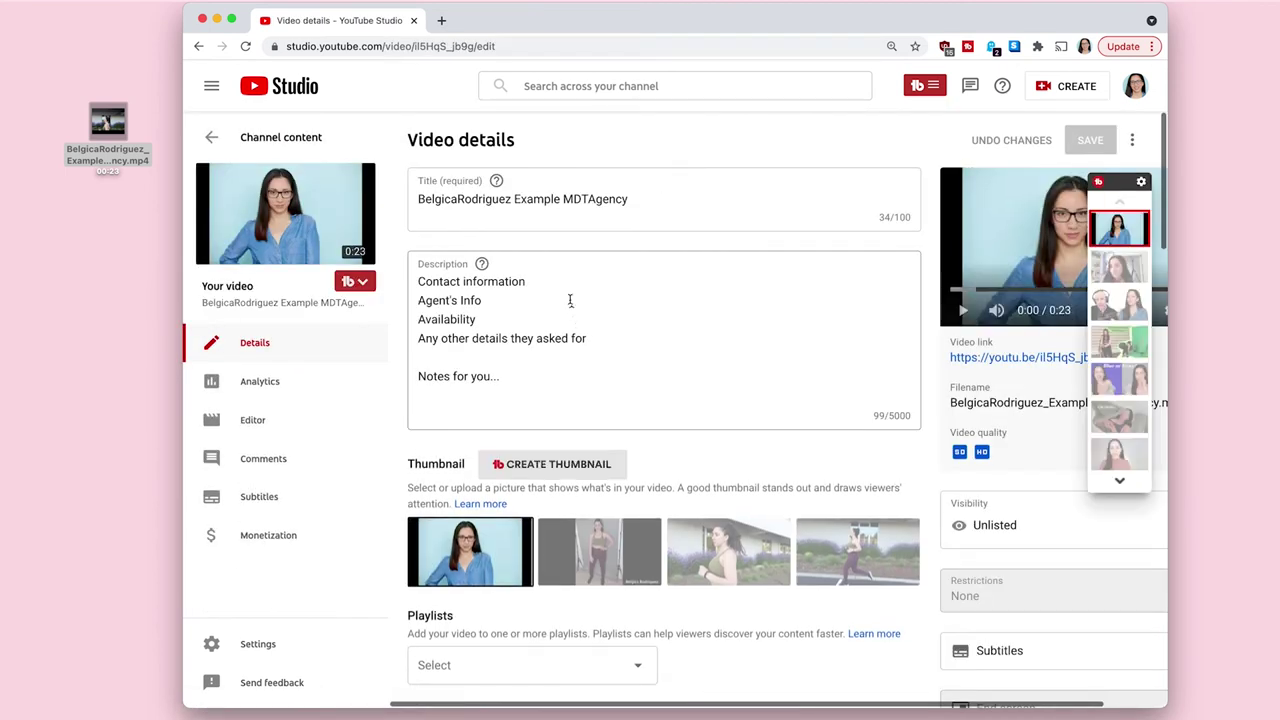
Review the title and description on Video details and maximize the browser window.
click(565, 202)
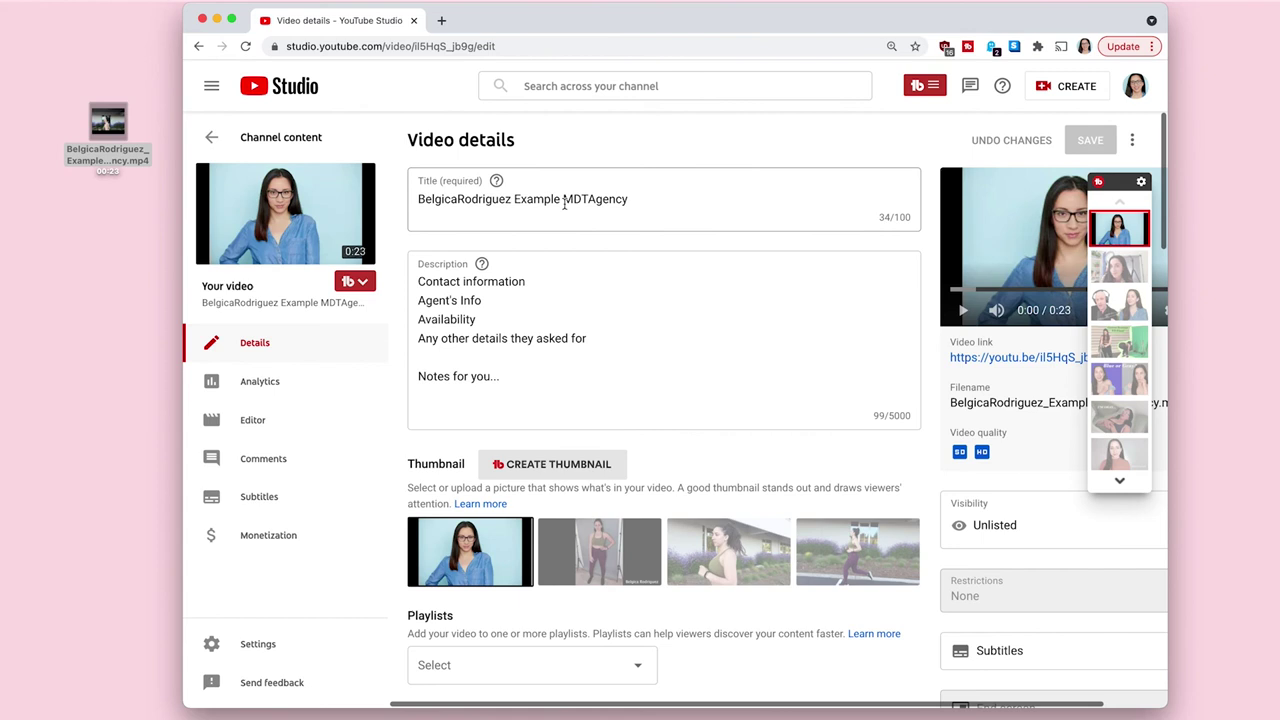
scroll(590, 284, down, 2)
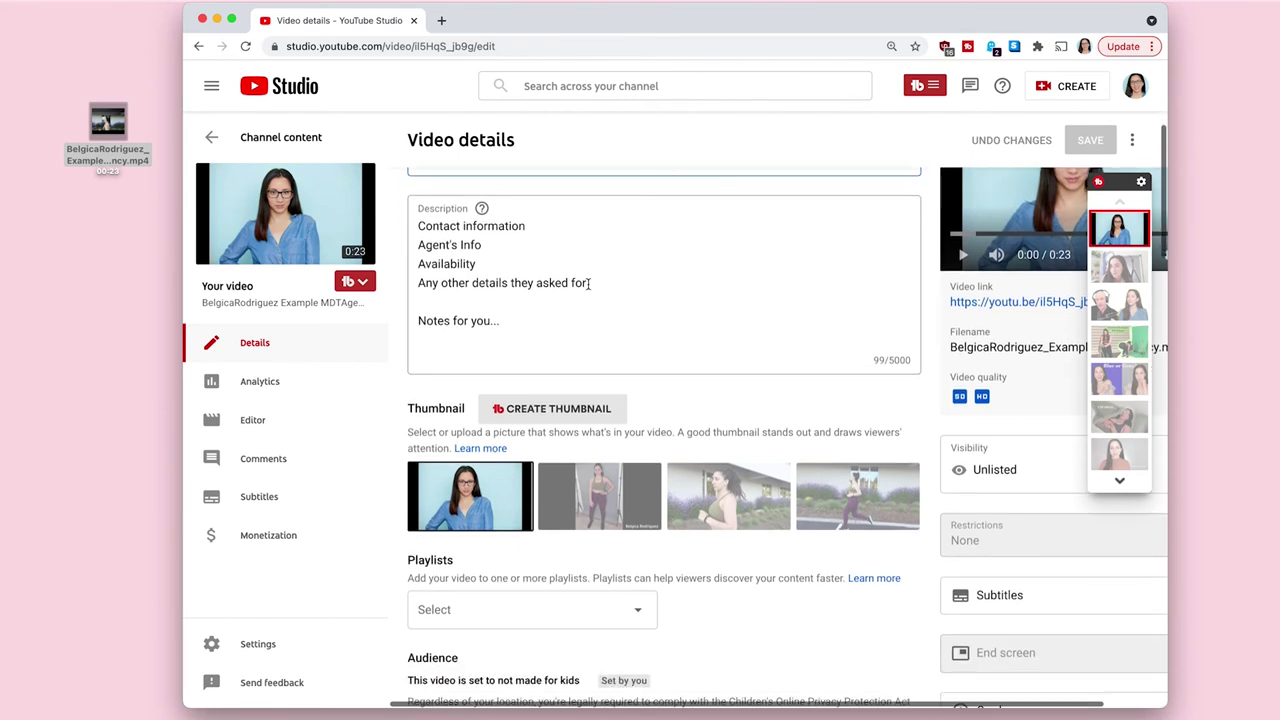
click(565, 314)
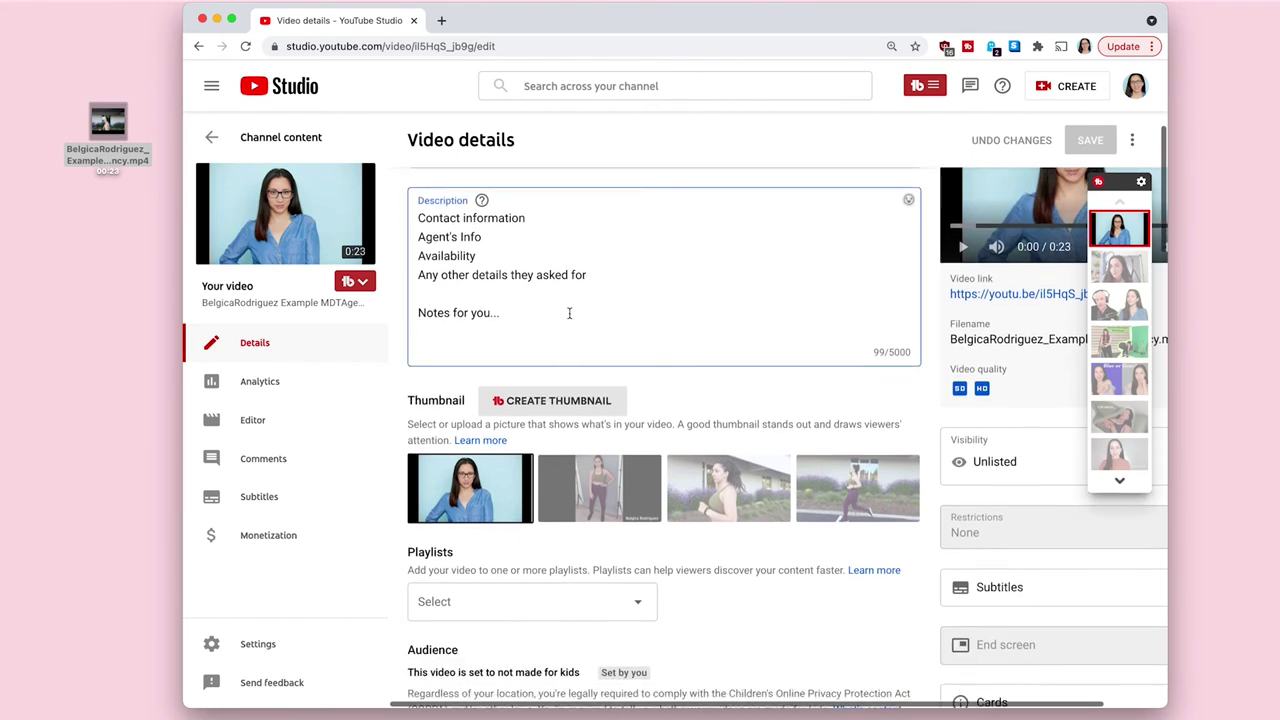
scroll(568, 316, down, 5)
scroll(570, 318, down, 3)
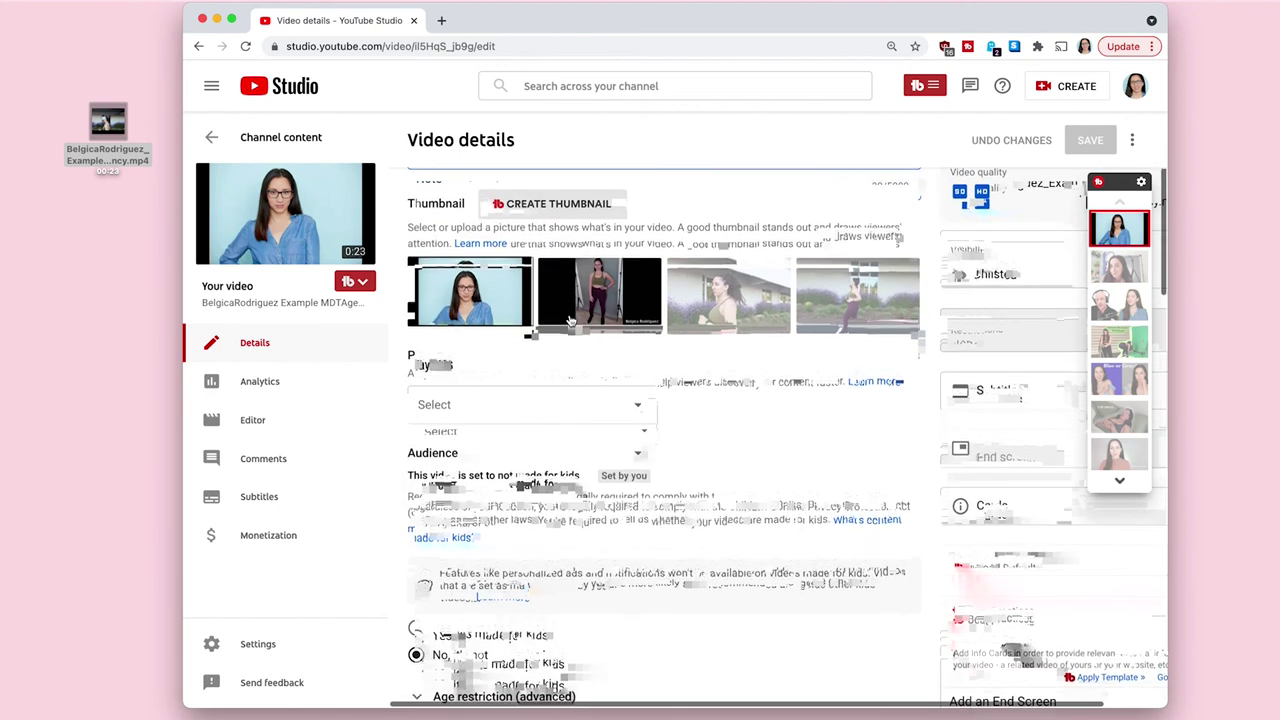
scroll(570, 318, down, 1)
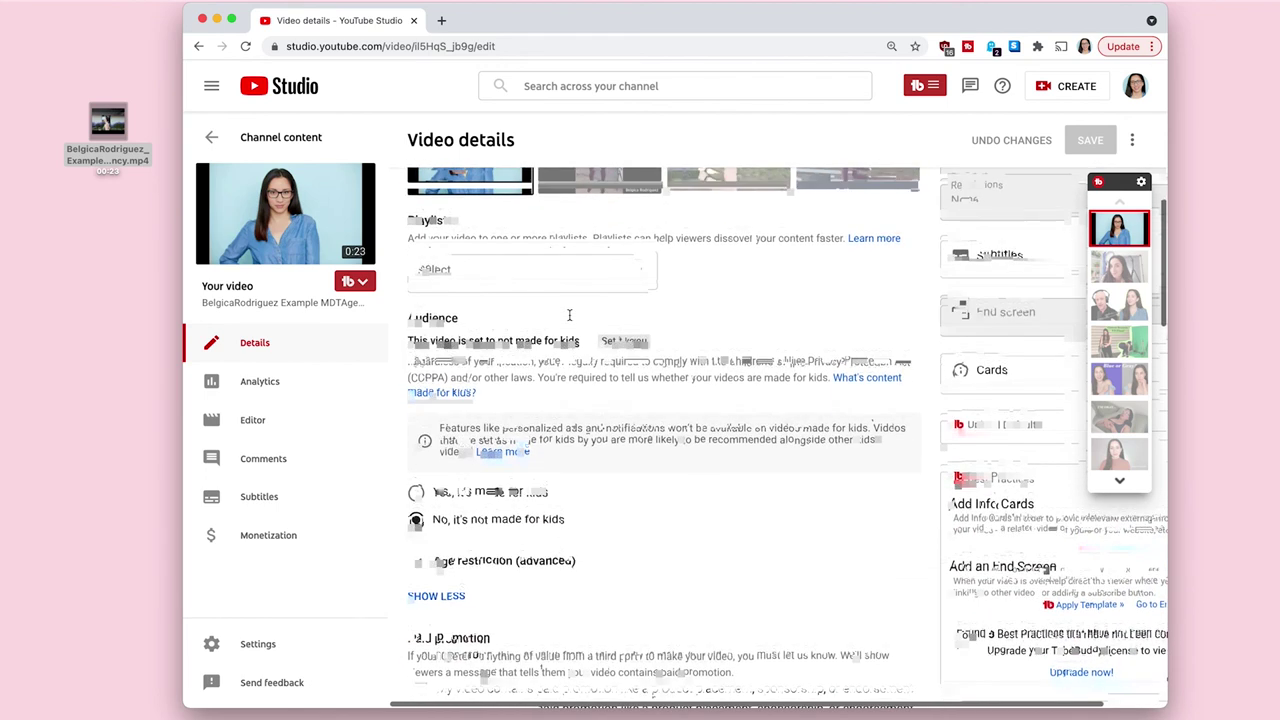
scroll(570, 316, up, 3)
scroll(570, 316, up, 1)
scroll(570, 316, right, 2)
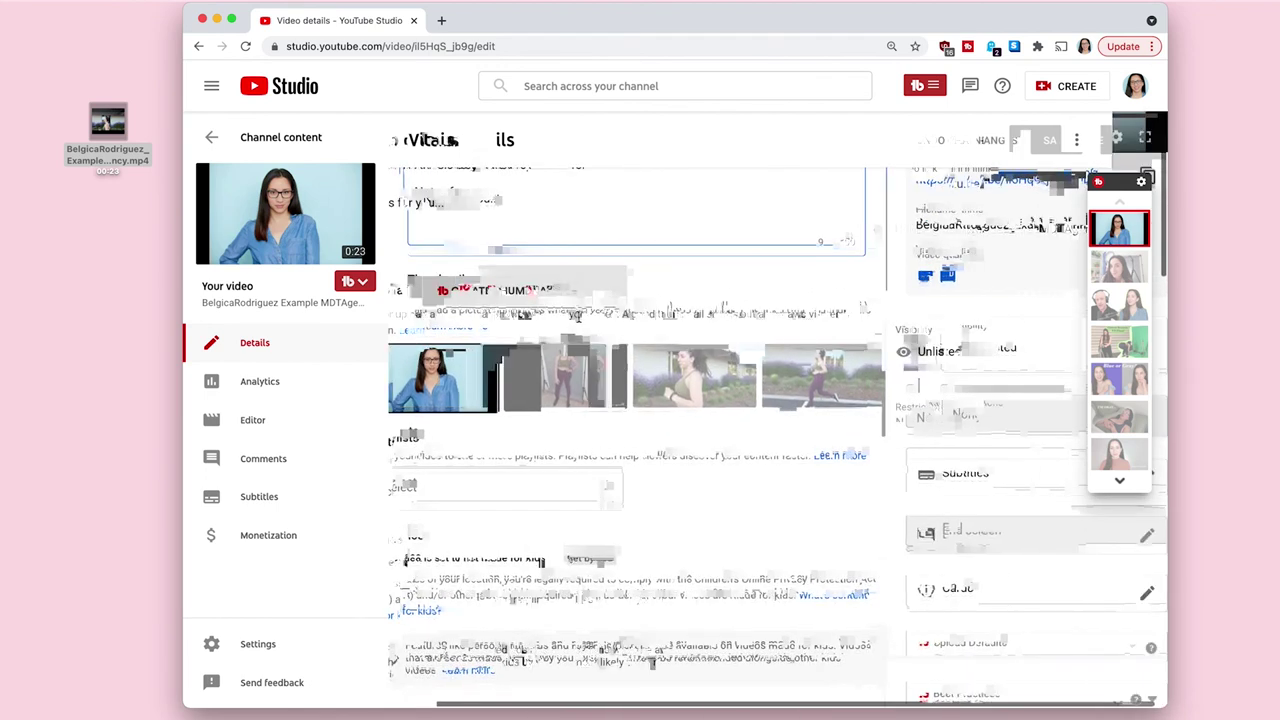
double_click(1160, 10)
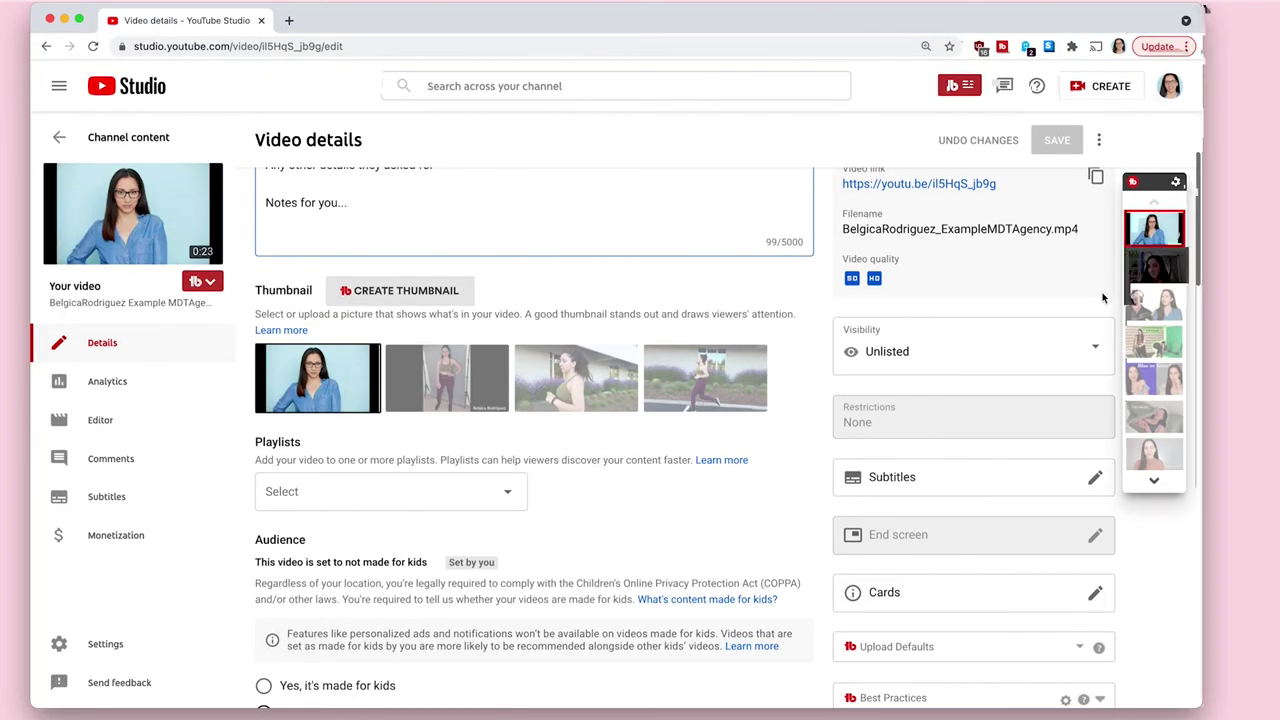
Switch visibility to Private, back to Unlisted, and confirm with Done.
click(1095, 351)
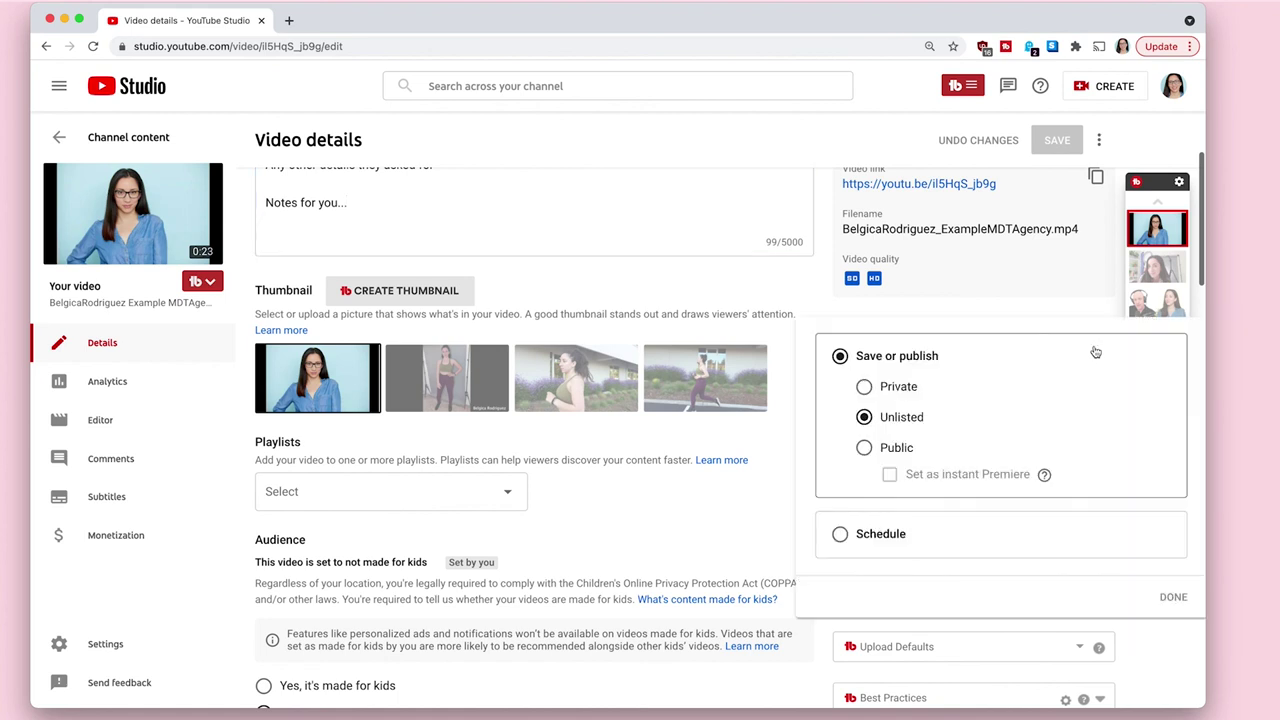
click(866, 388)
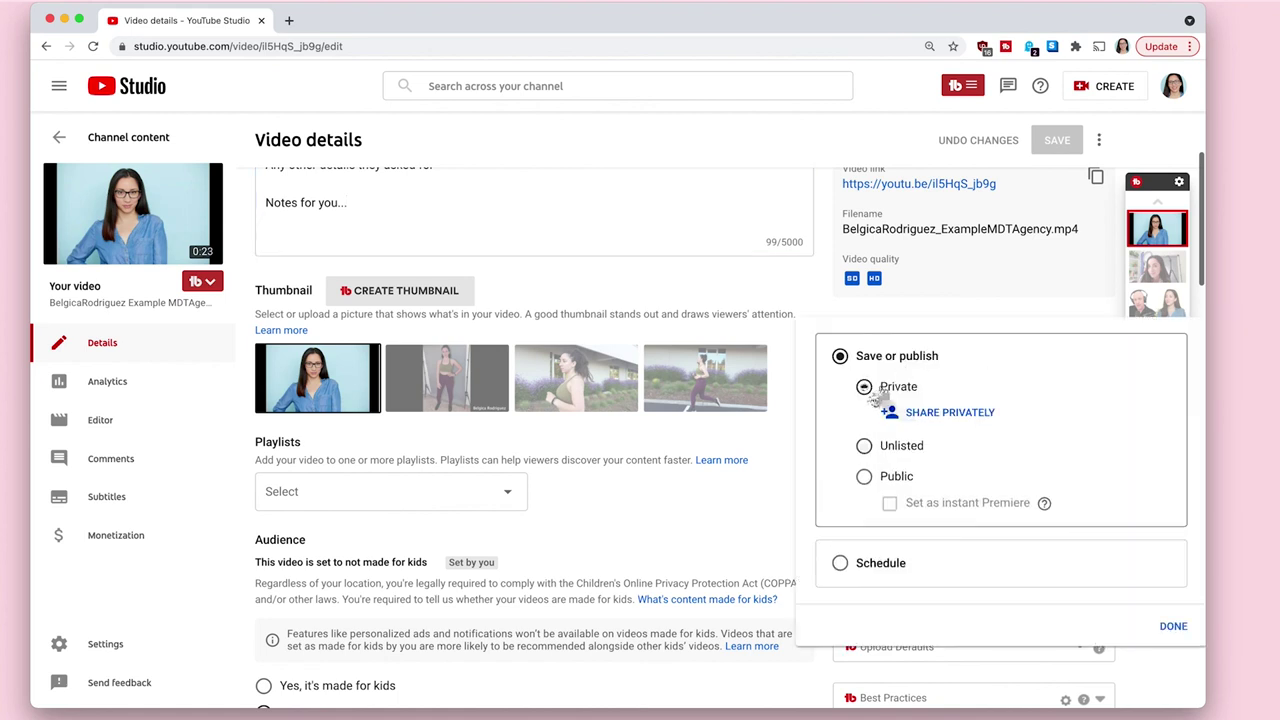
click(864, 446)
click(1176, 598)
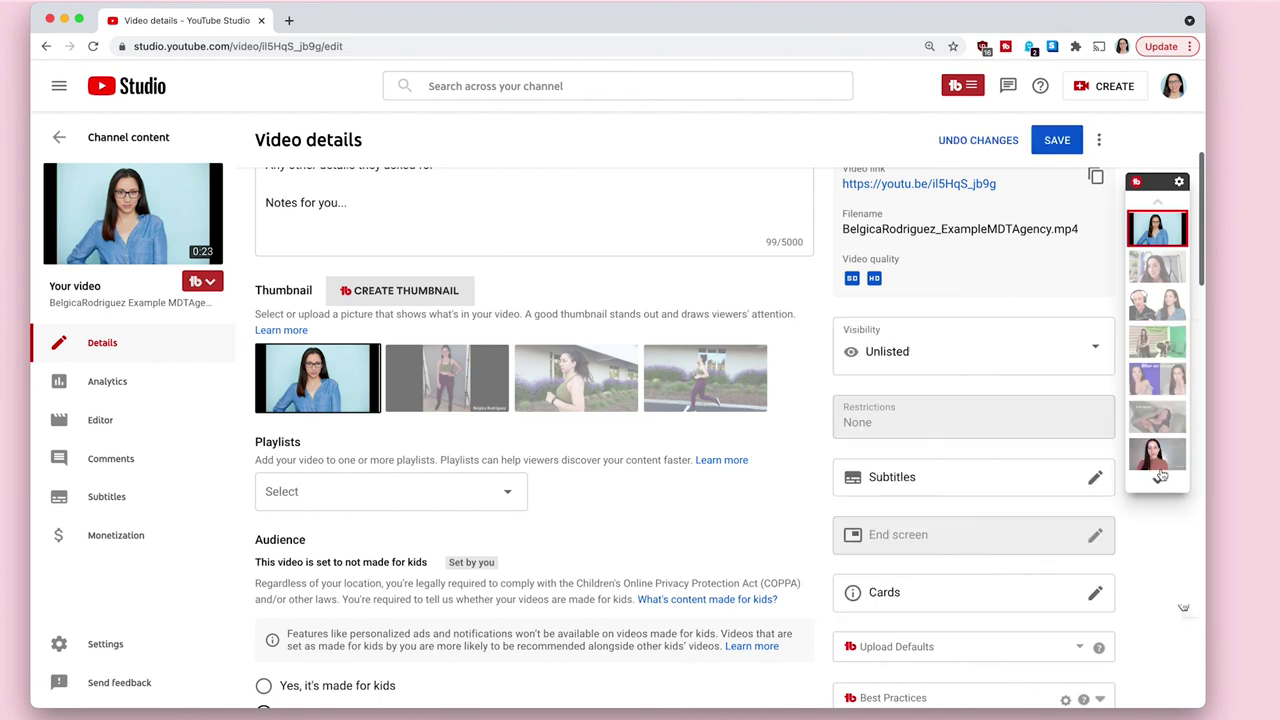
scroll(1000, 464, up, 3)
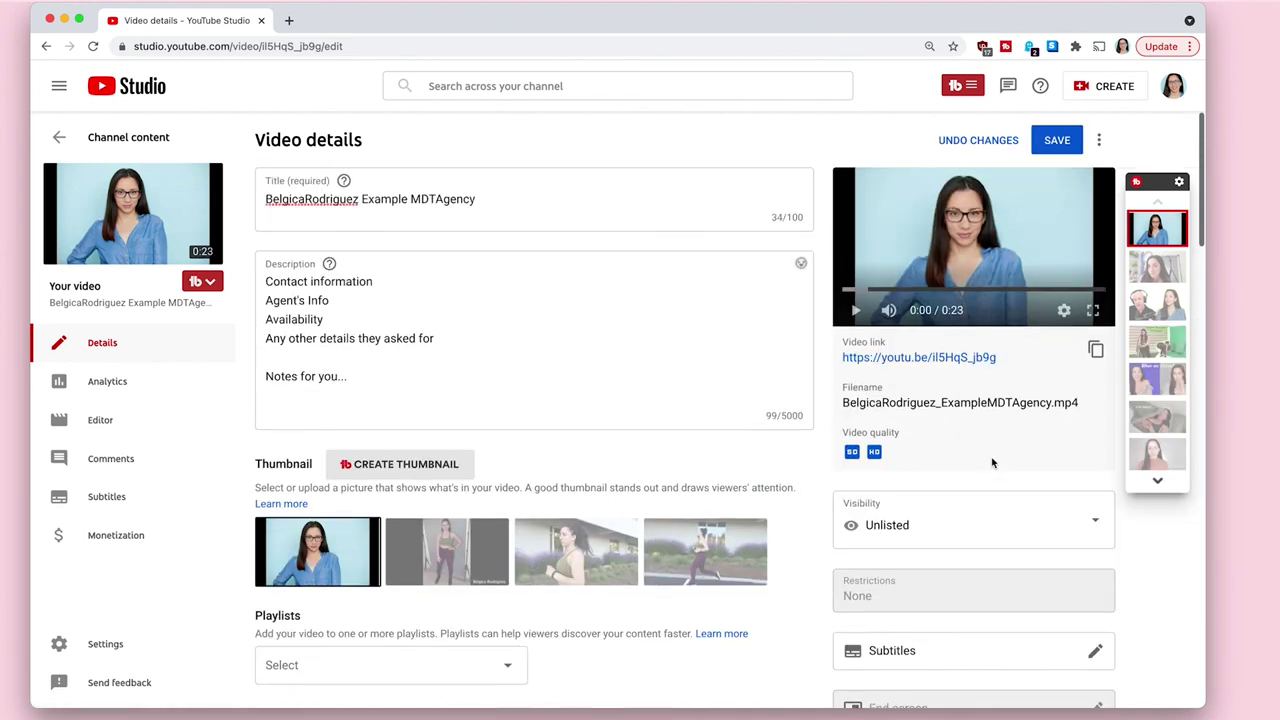
scroll(993, 463, down, 3)
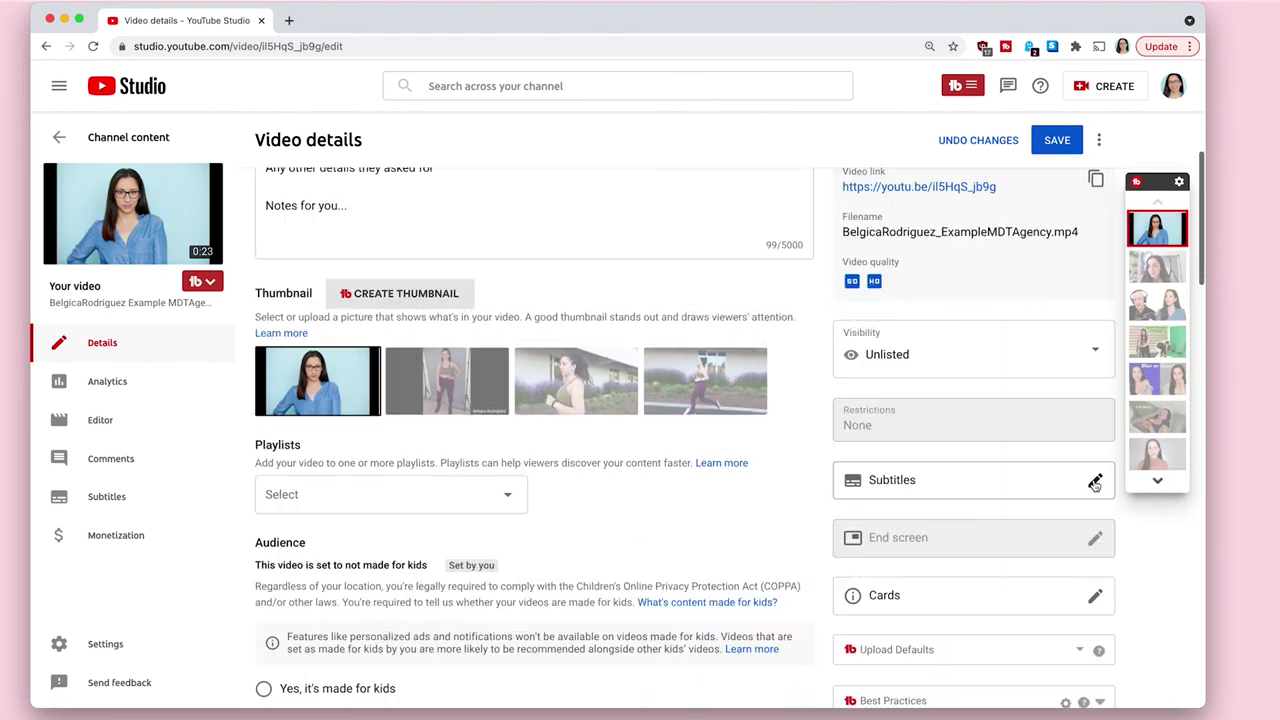
Scroll back up to the top of the audition video's Video details page.
scroll(1000, 470, up, 3)
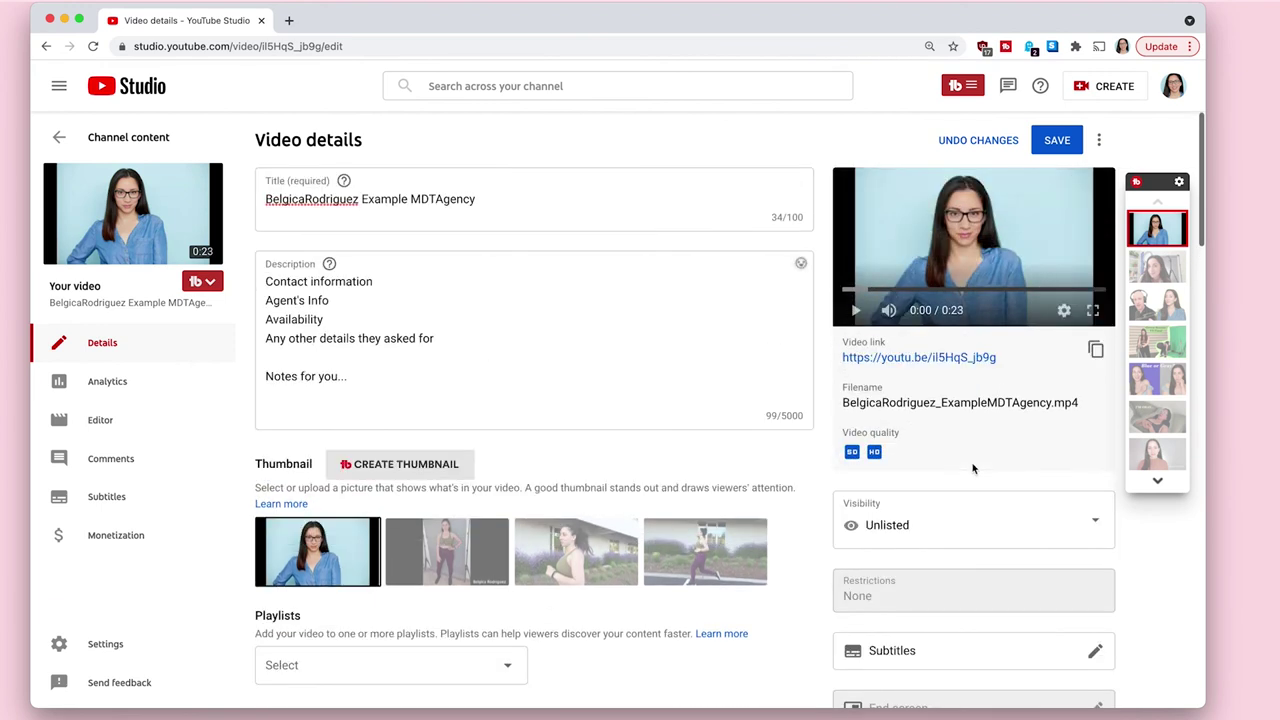